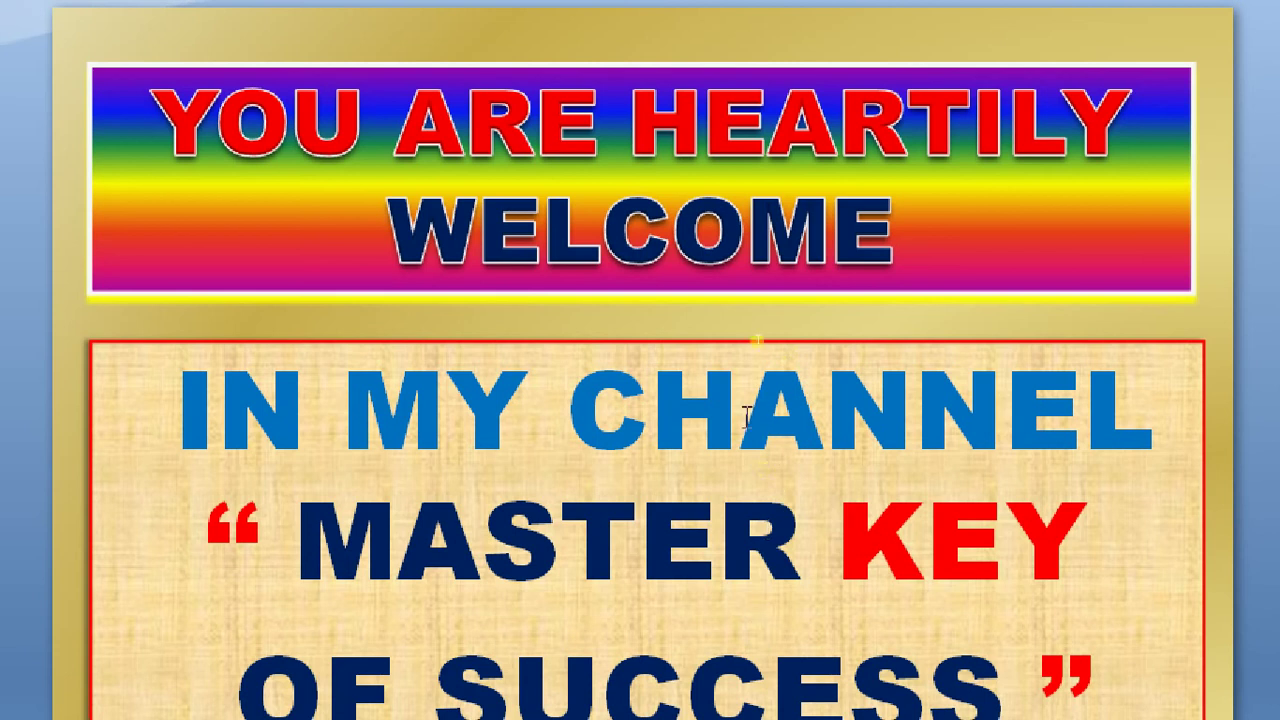
Scroll past the welcome page to the page on converting zero (0) to a dash (-).
scroll(749, 609, "down", 2)
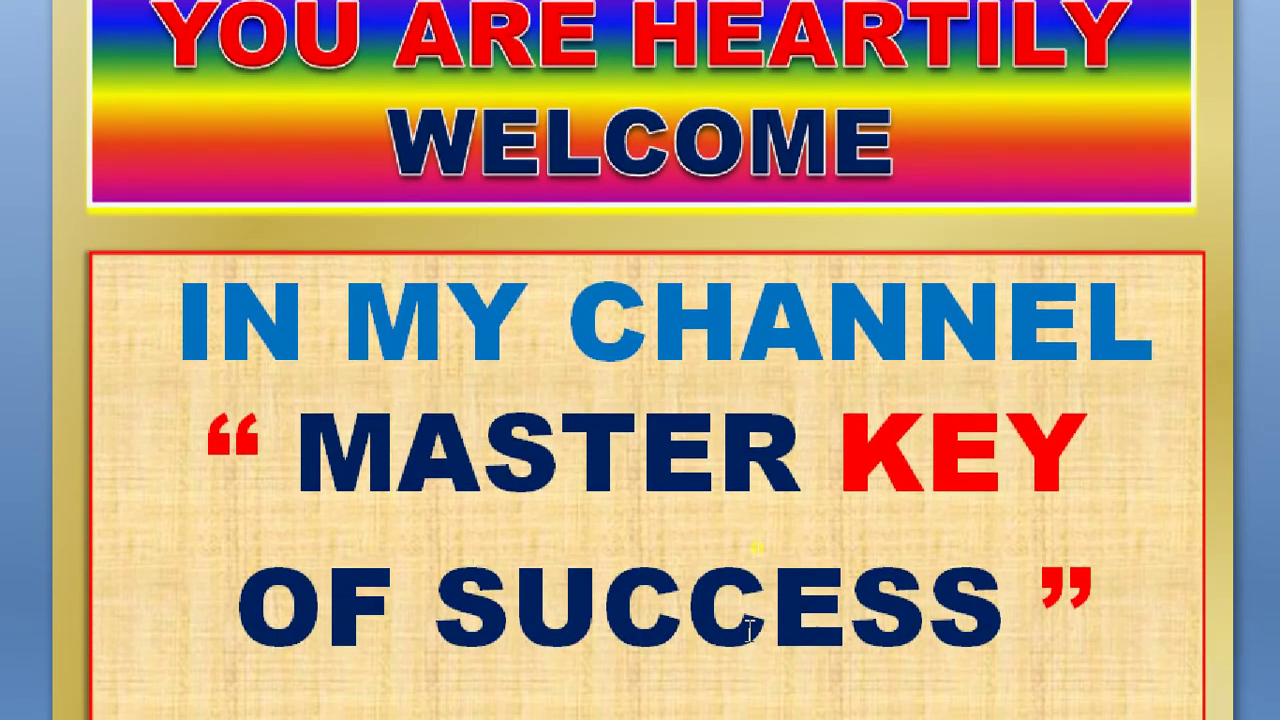
scroll(749, 628, "down", 2)
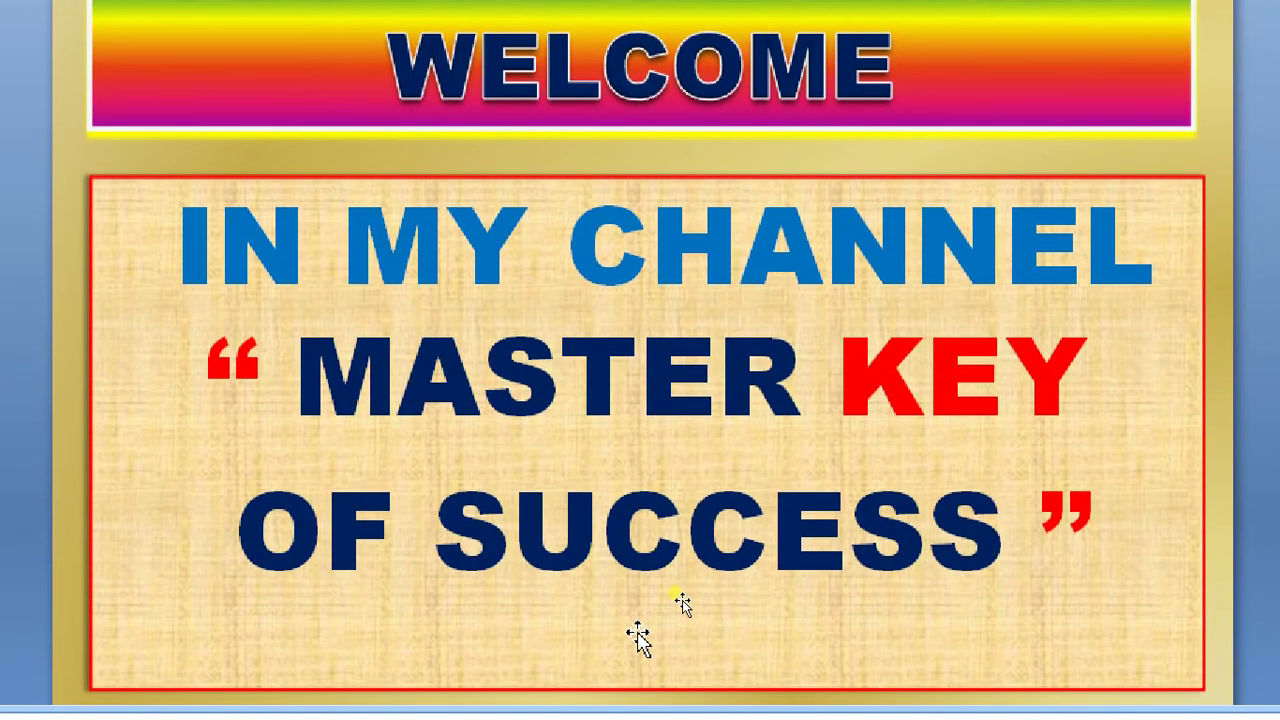
scroll(637, 638, "down", 1)
scroll(632, 633, "down", 1)
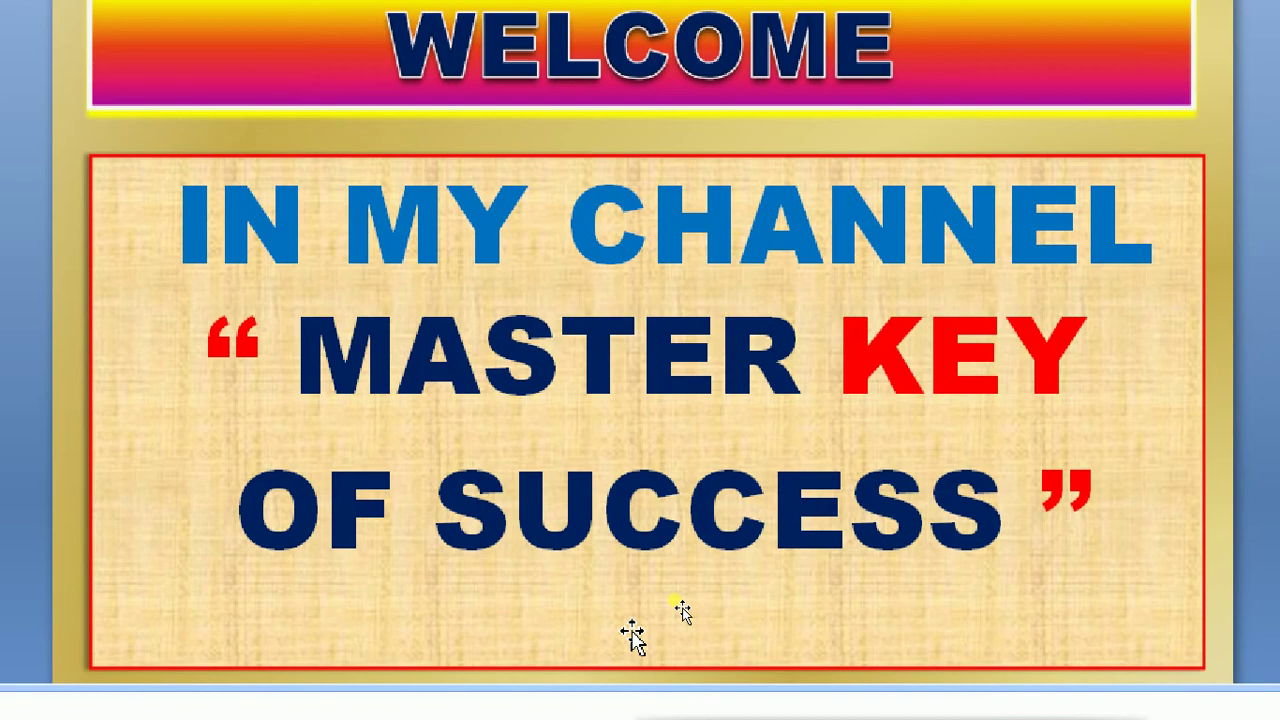
scroll(634, 636, "down", 2)
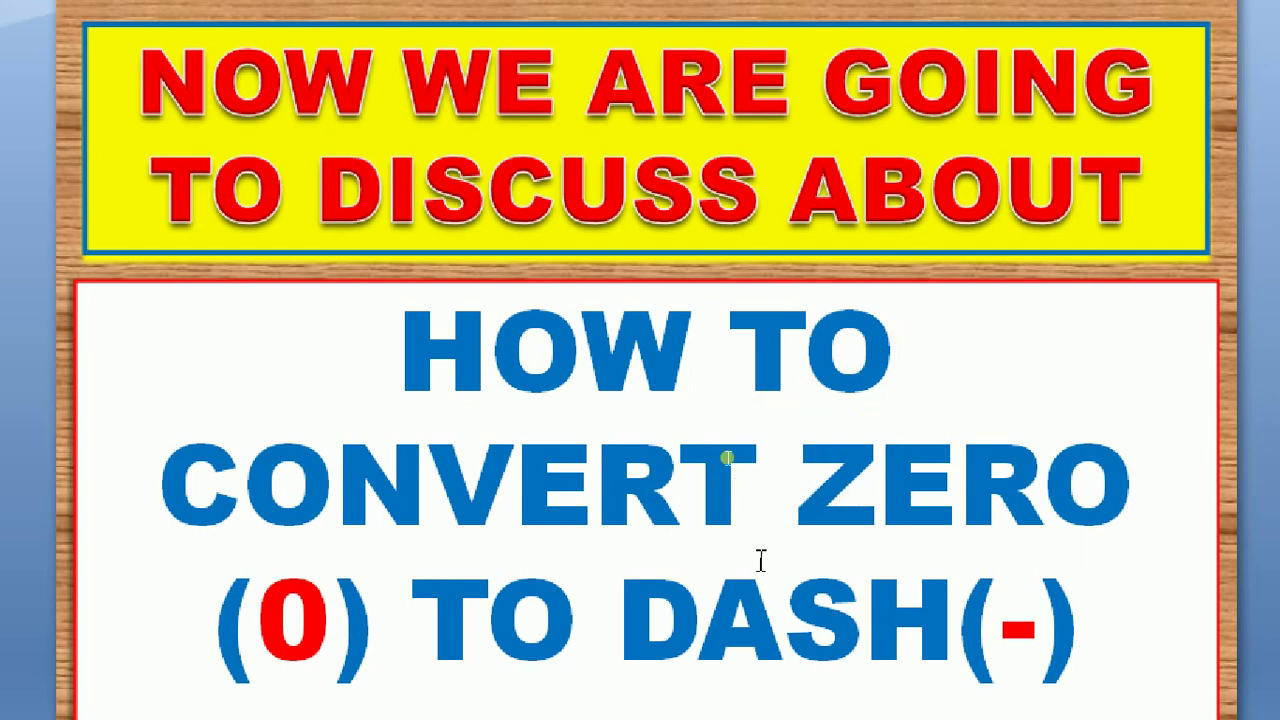
Scroll to the 'Follow the step' page listing Steps 5–7: Custom, enter 0;-0;-;@, OK.
scroll(800, 510, "down", 1)
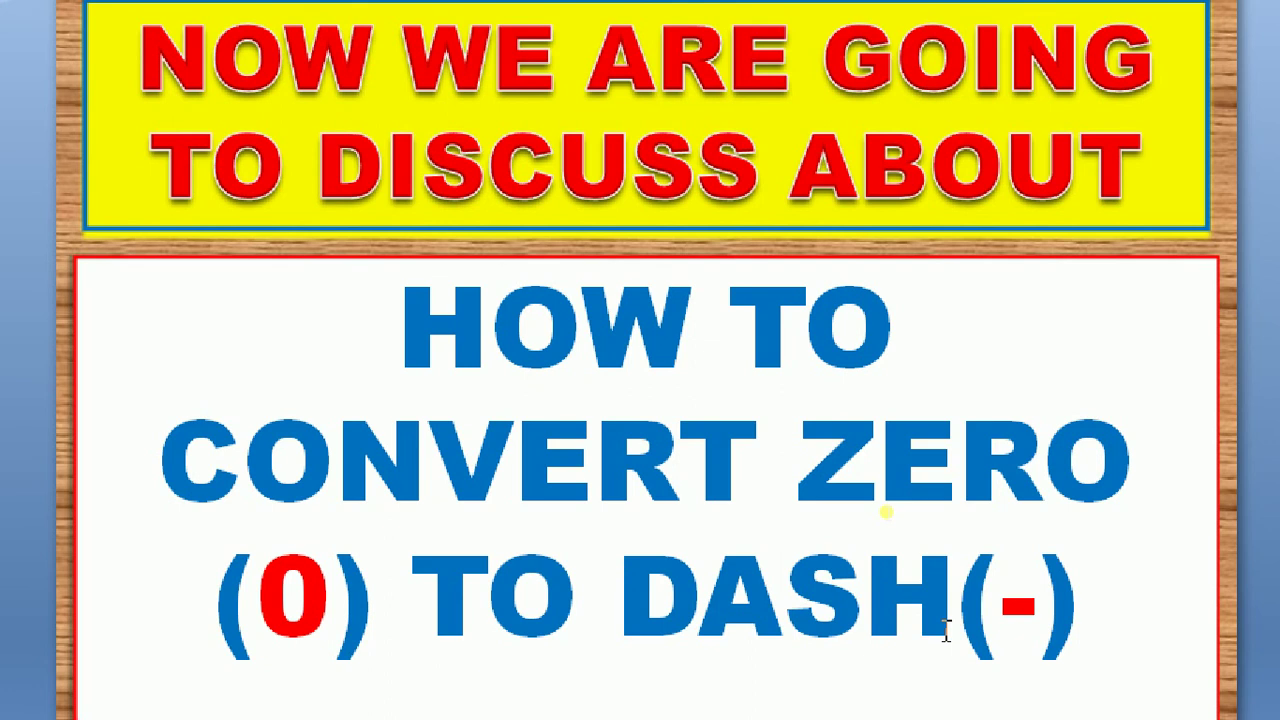
scroll(945, 630, "down", 10)
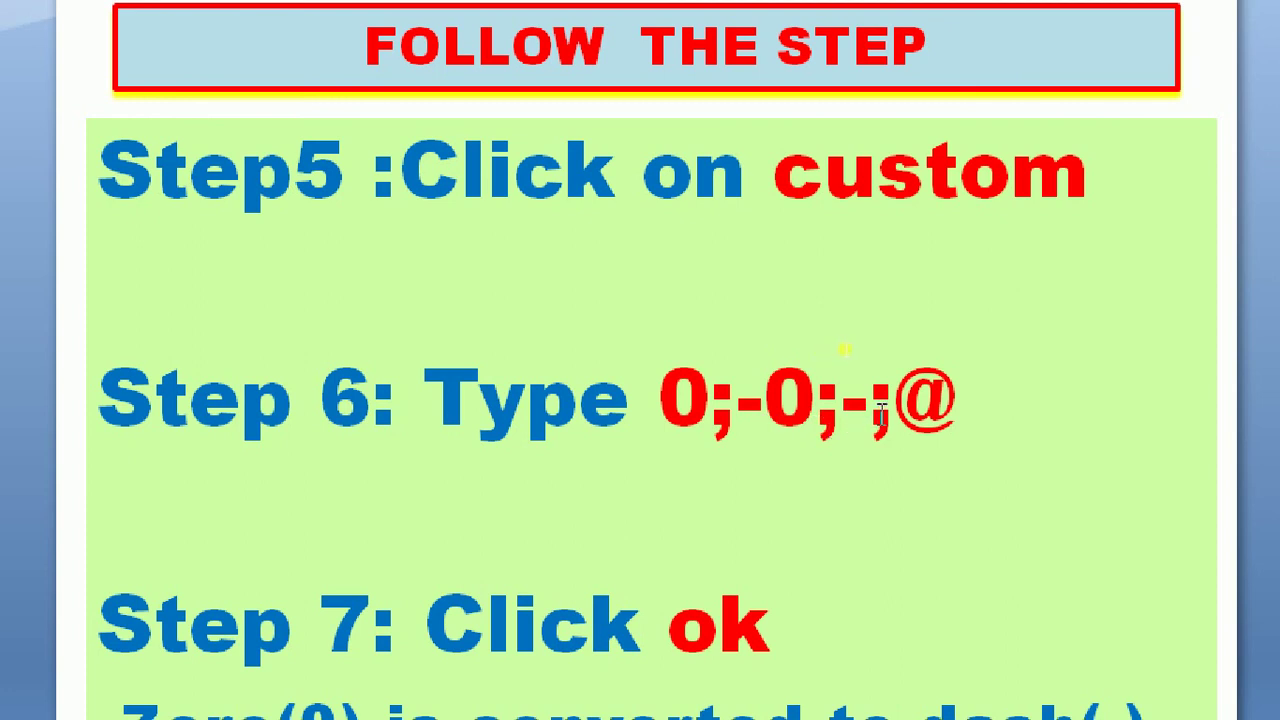
scroll(637, 616, "down", 1)
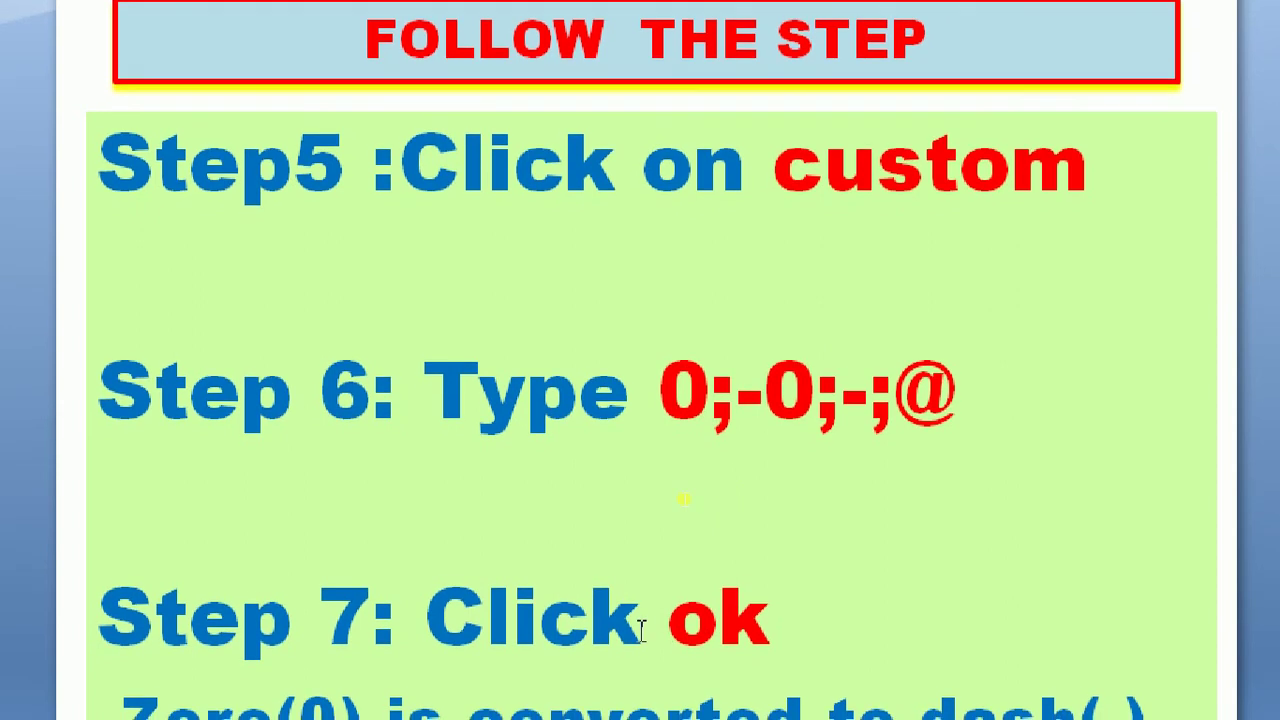
scroll(629, 632, "down", 1)
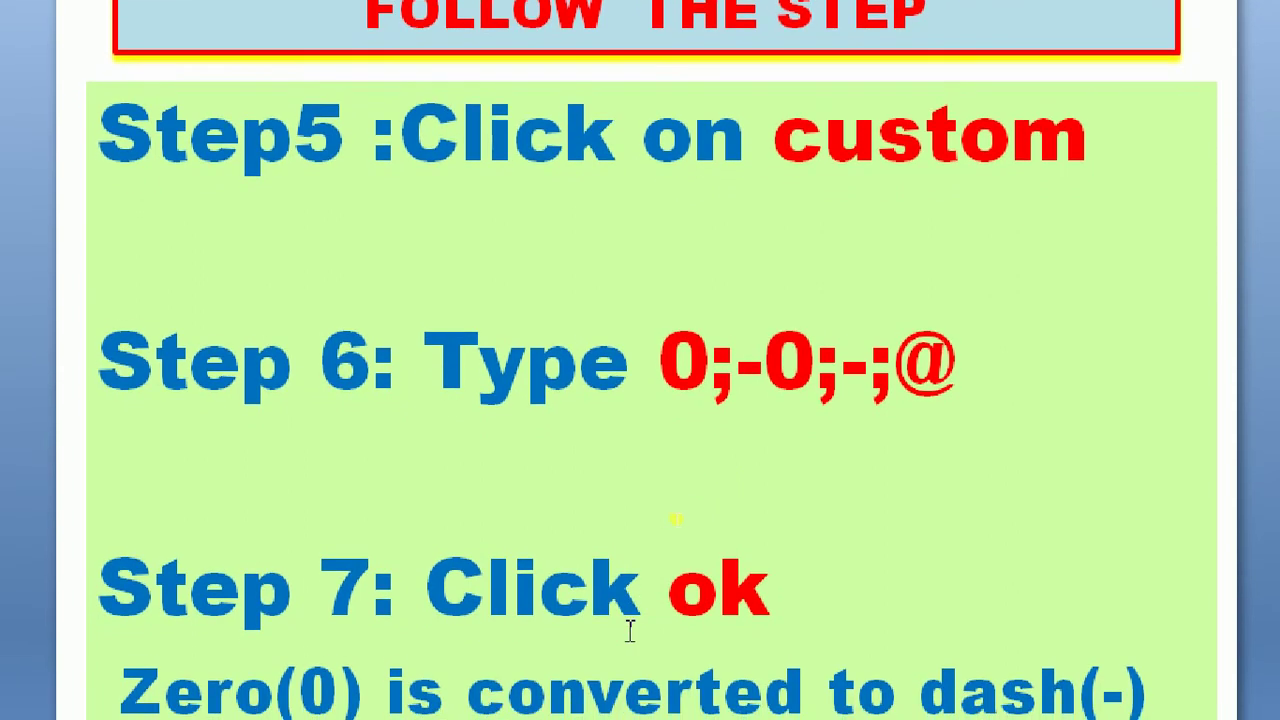
scroll(719, 618, "down", 1)
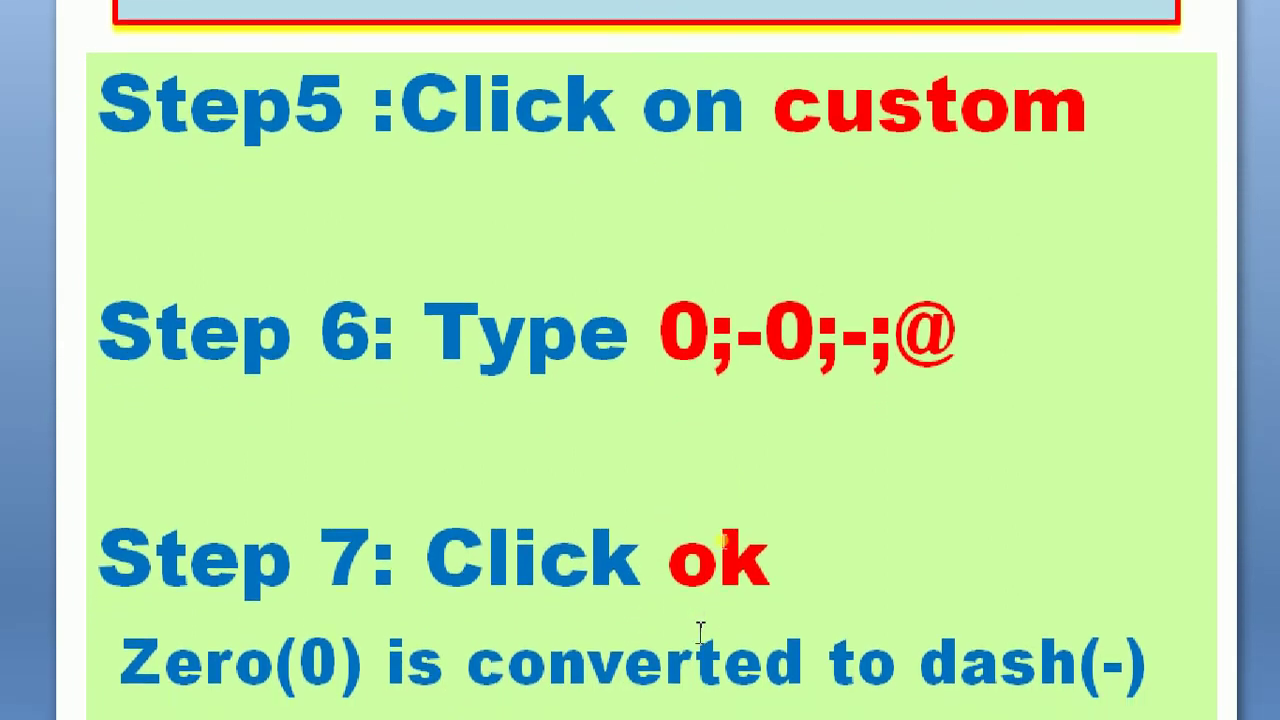
scroll(695, 632, "down", 3)
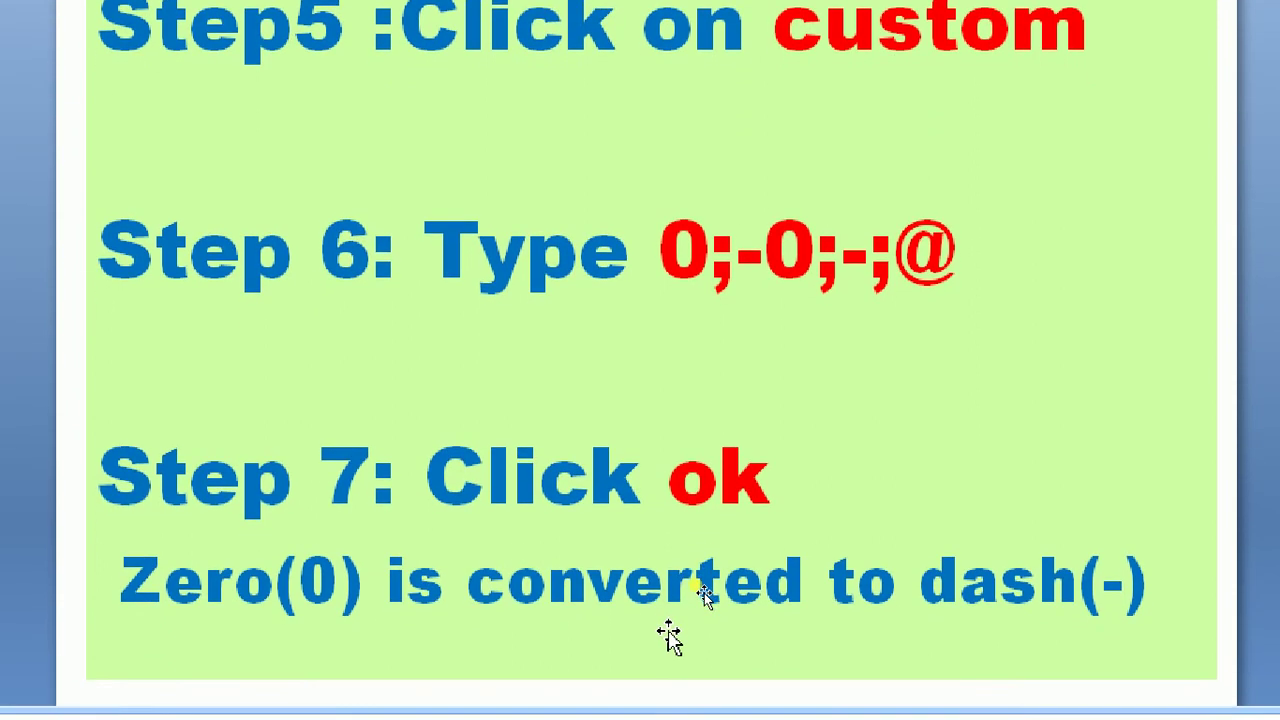
scroll(700, 595, "down", 1)
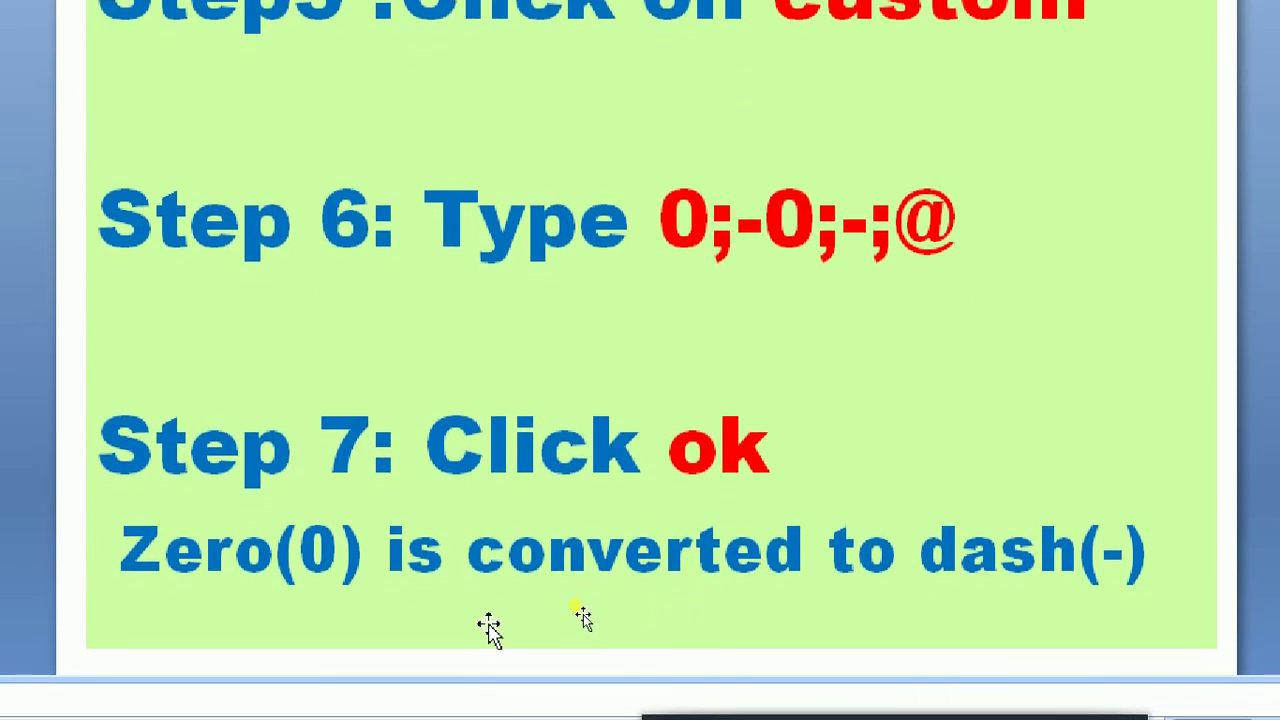
scroll(583, 620, "down", 1)
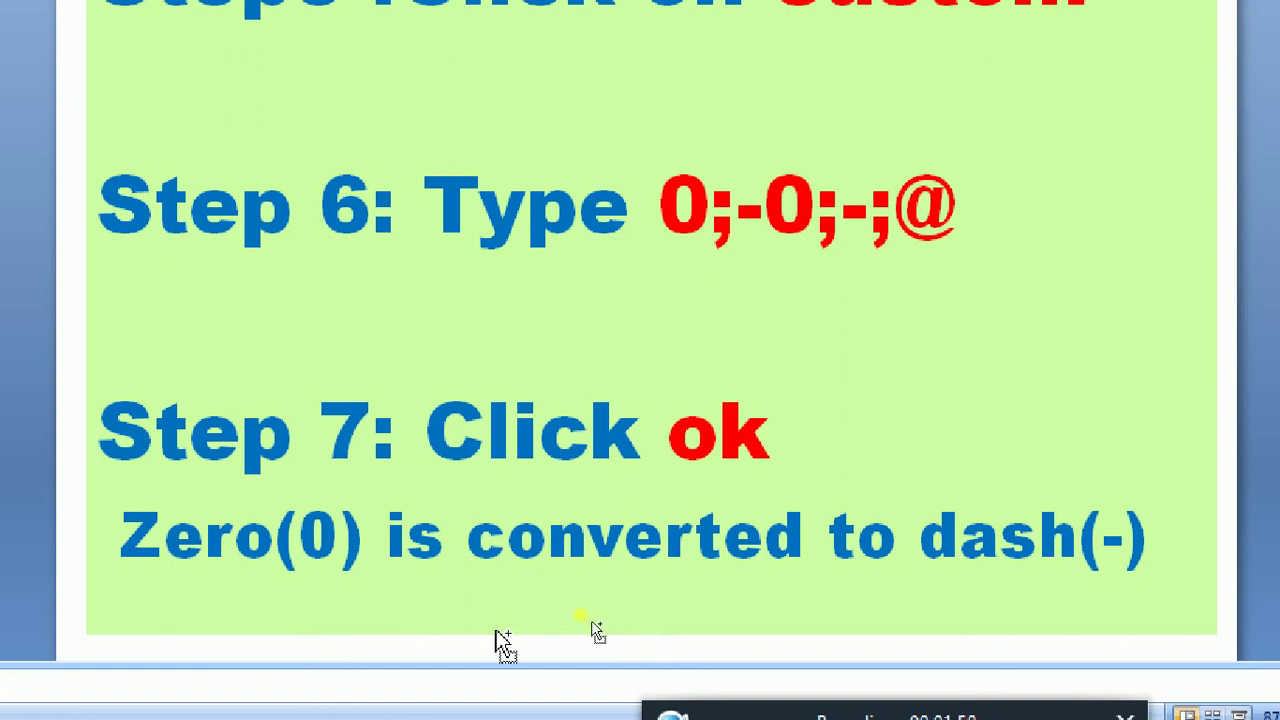
scroll(591, 620, "down", 3)
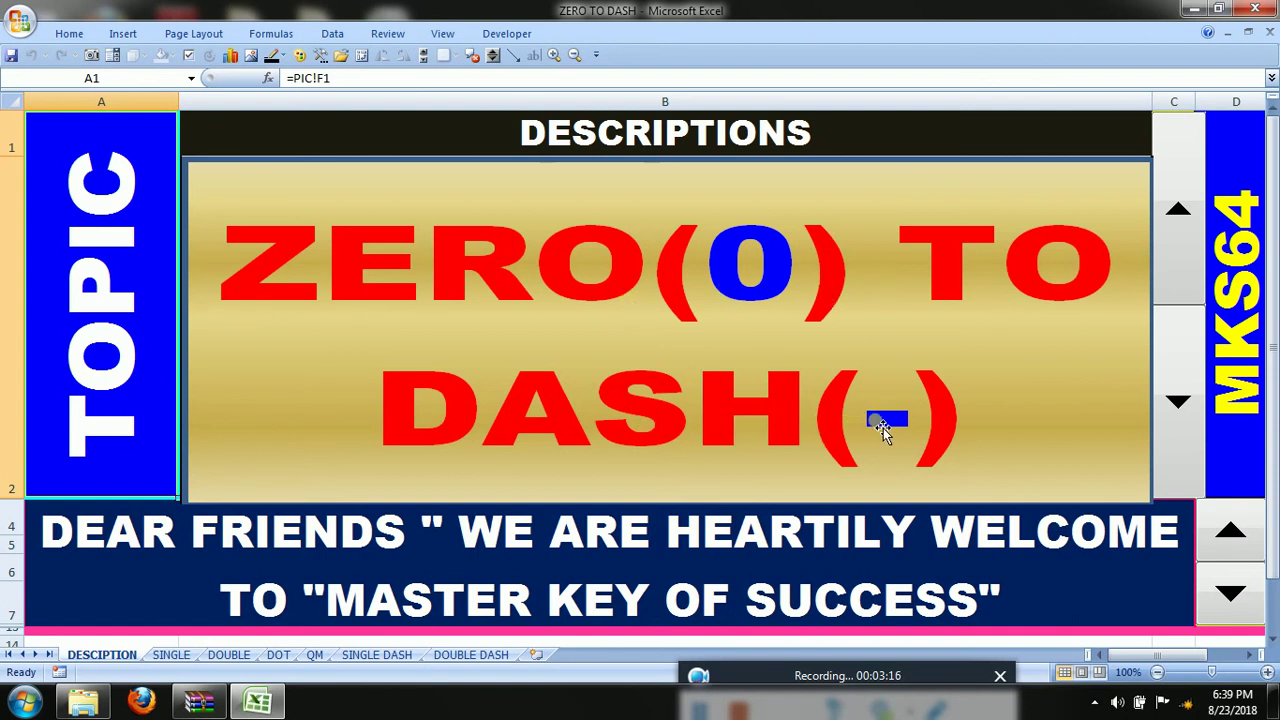
Advance the DESCRIPTION banner to the message about converting zero to double dash (- -).
left_click(1178, 228)
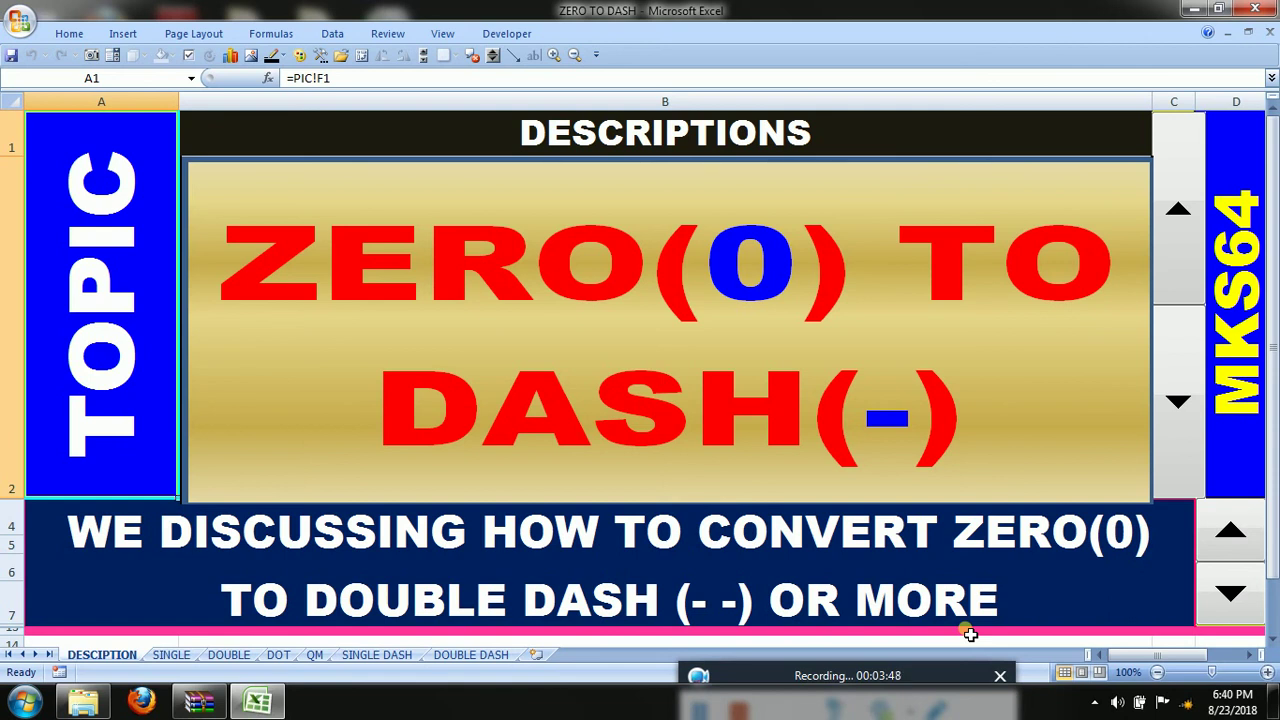
Go to the SINGLE sheet with its MOBILE 5, LAPTOP 0, TOTAL 5 table.
key("ctrl+Page_Down")
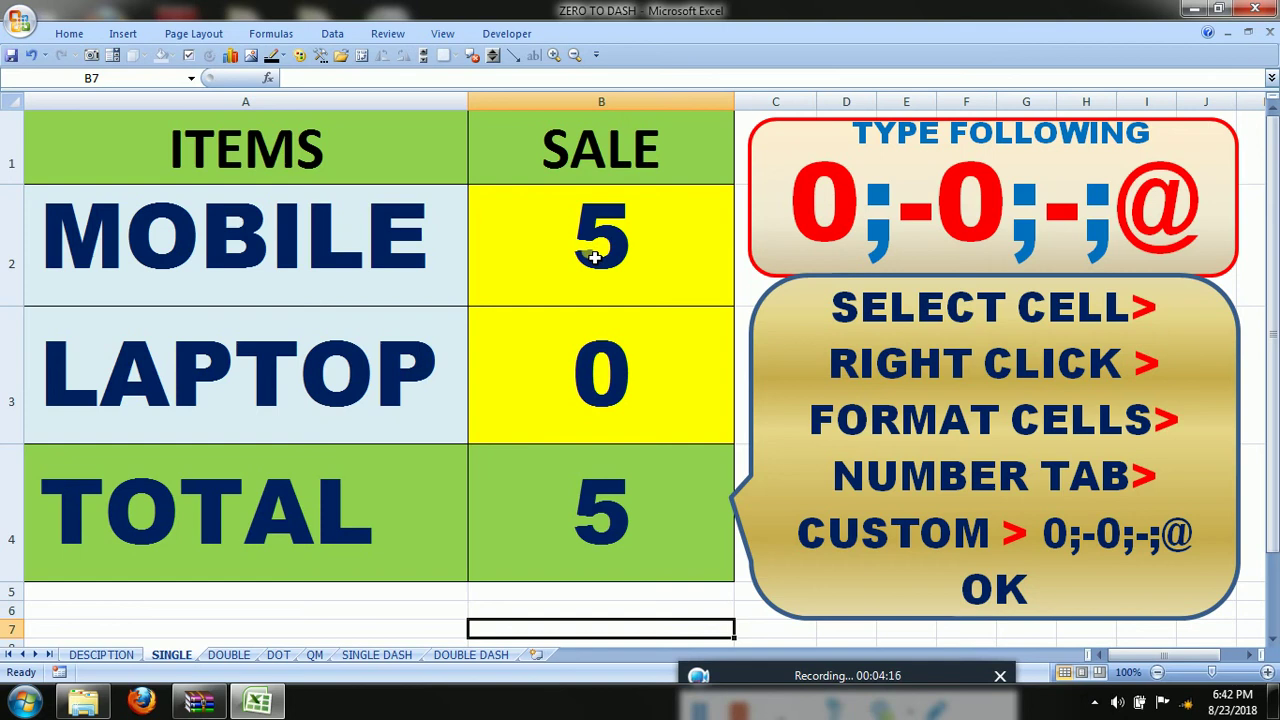
Select SALE cells B2:B4 and open Format Cells on the Number tab, category General.
left_click_drag(594, 258, 595, 464)
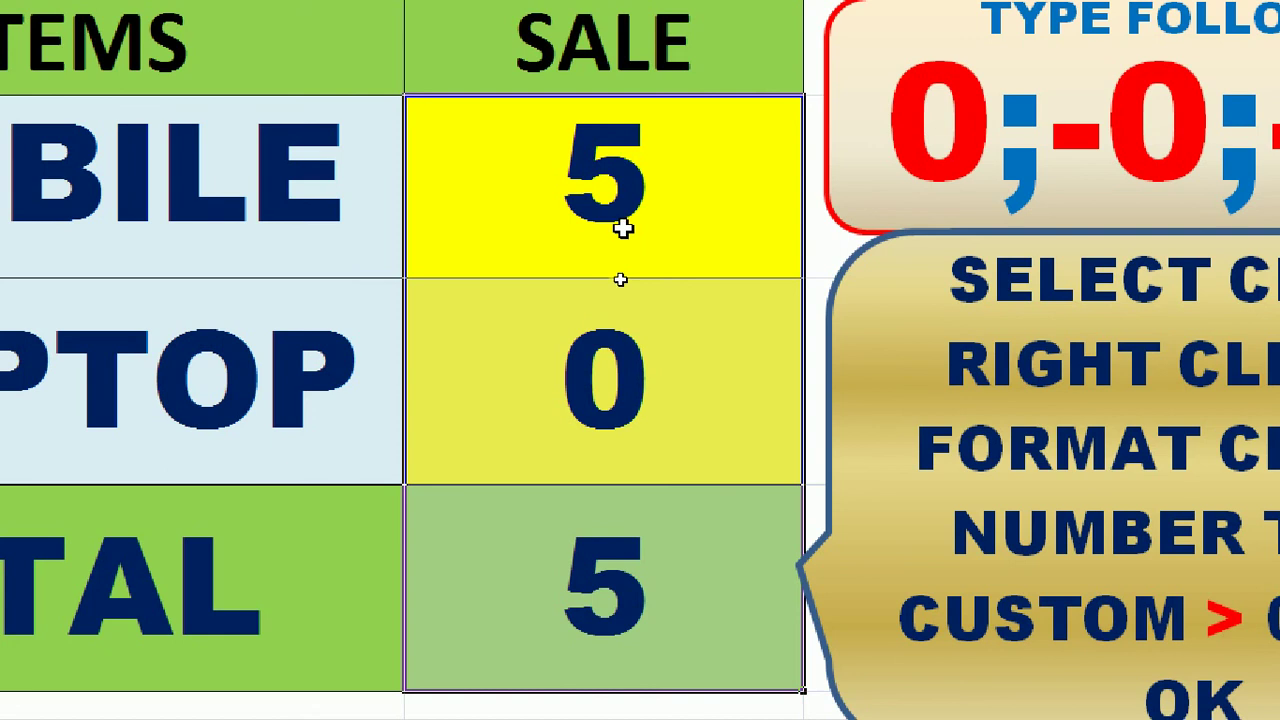
right_click(622, 228)
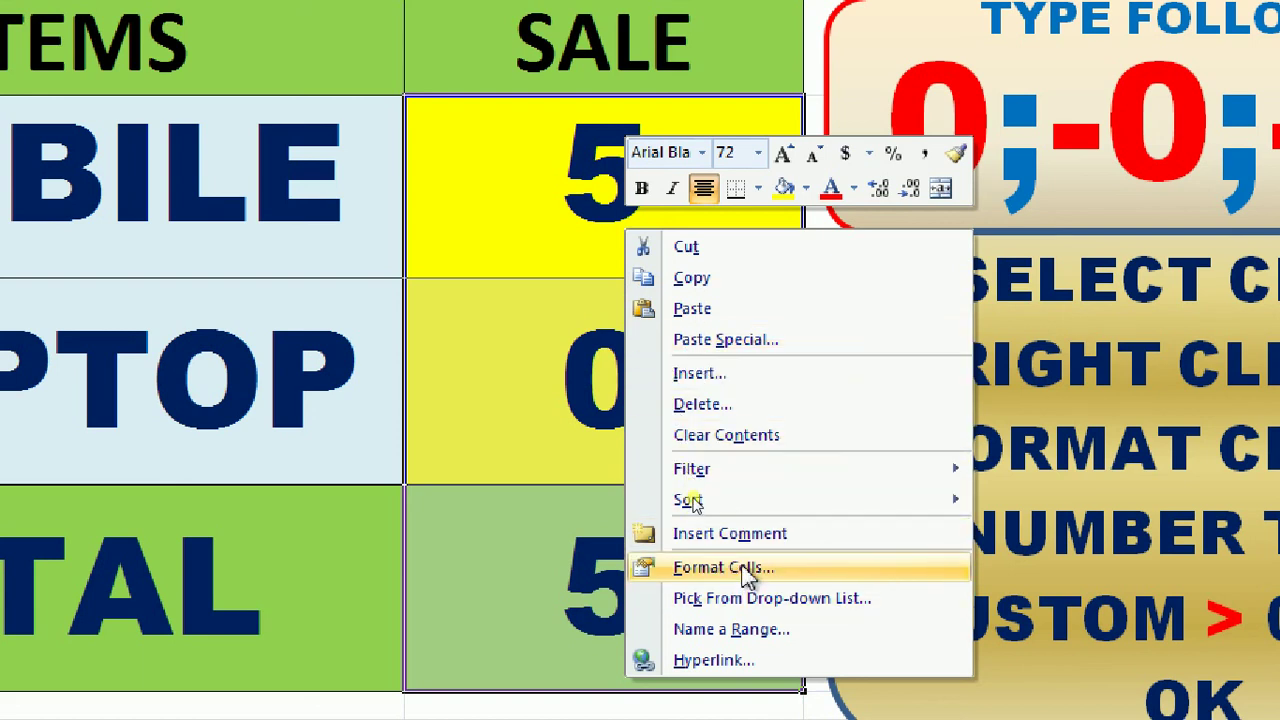
left_click(743, 567)
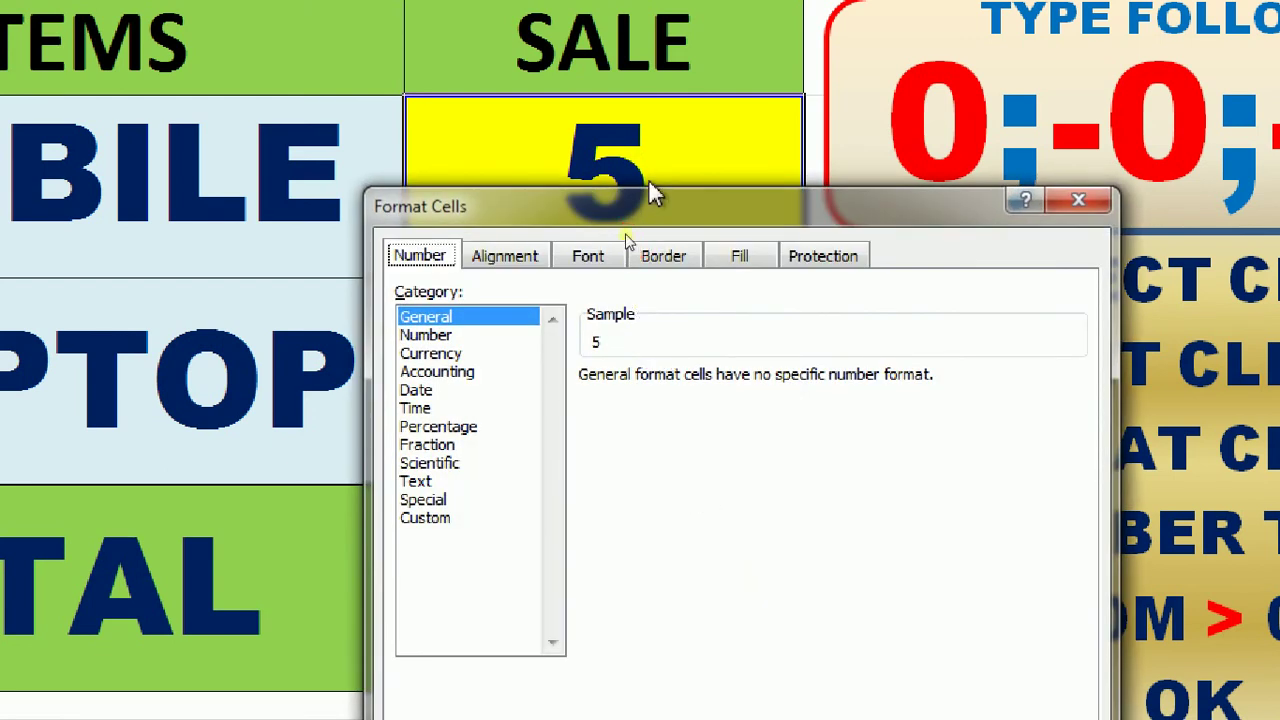
left_click(628, 262)
left_click_drag(646, 209, 510, 91)
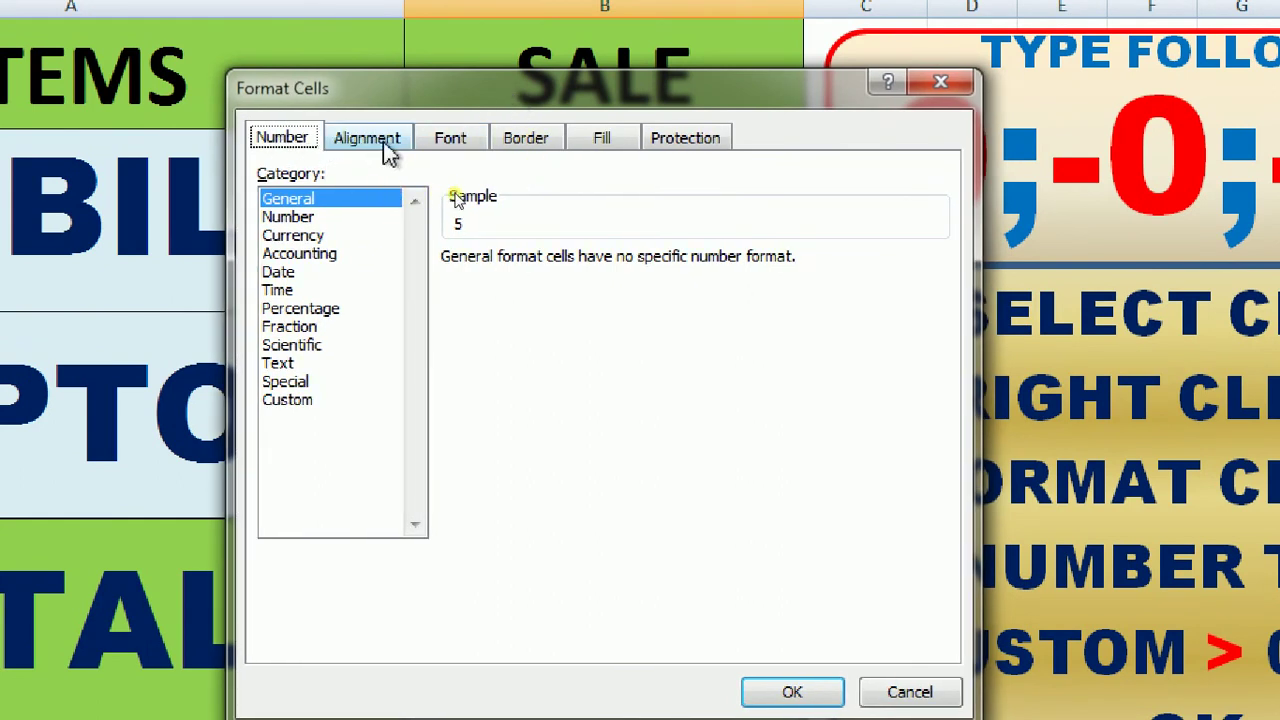
left_click(389, 143)
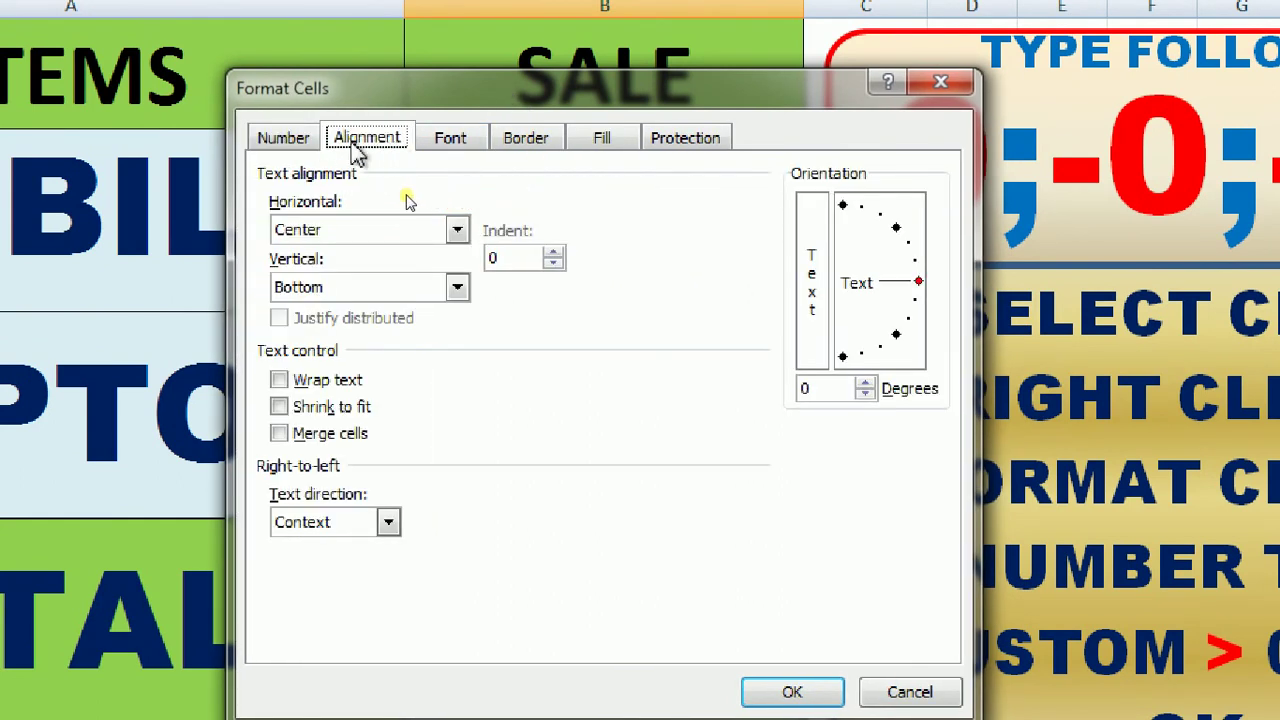
left_click(276, 142)
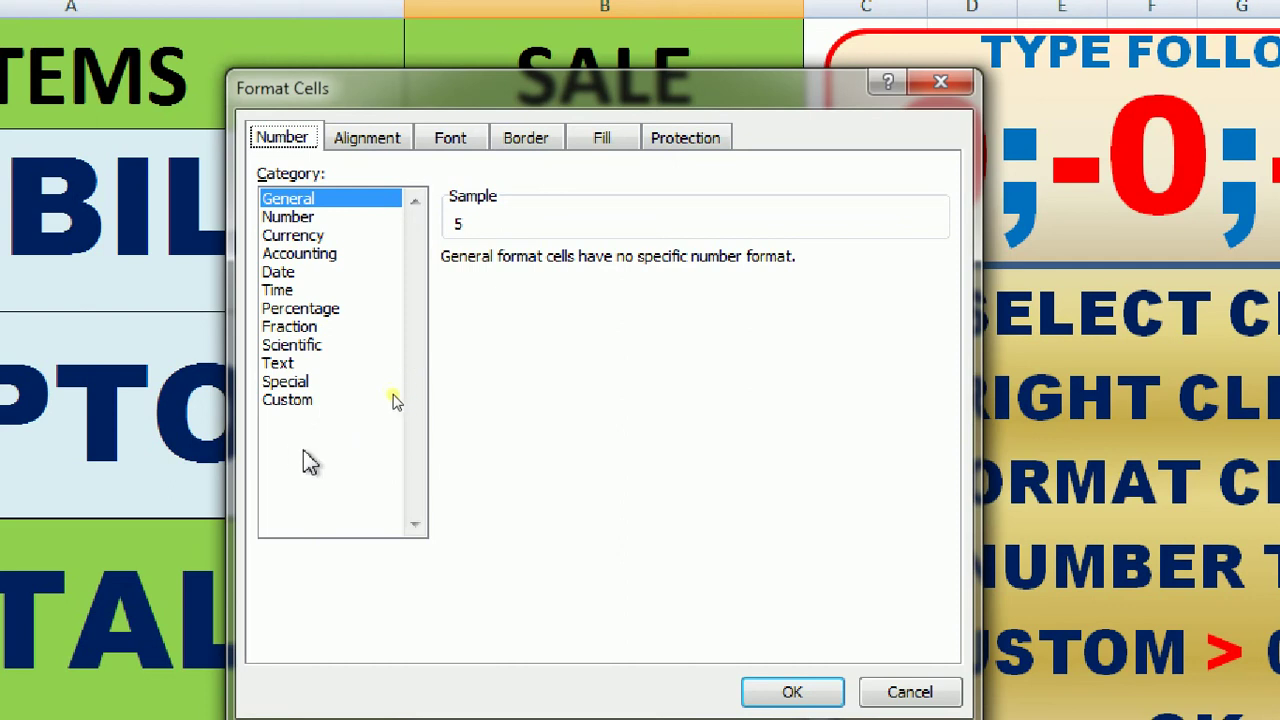
Give the SALE cells the custom format 0;-0;-;@ so LAPTOP's zero shows as a dash.
left_click(288, 400)
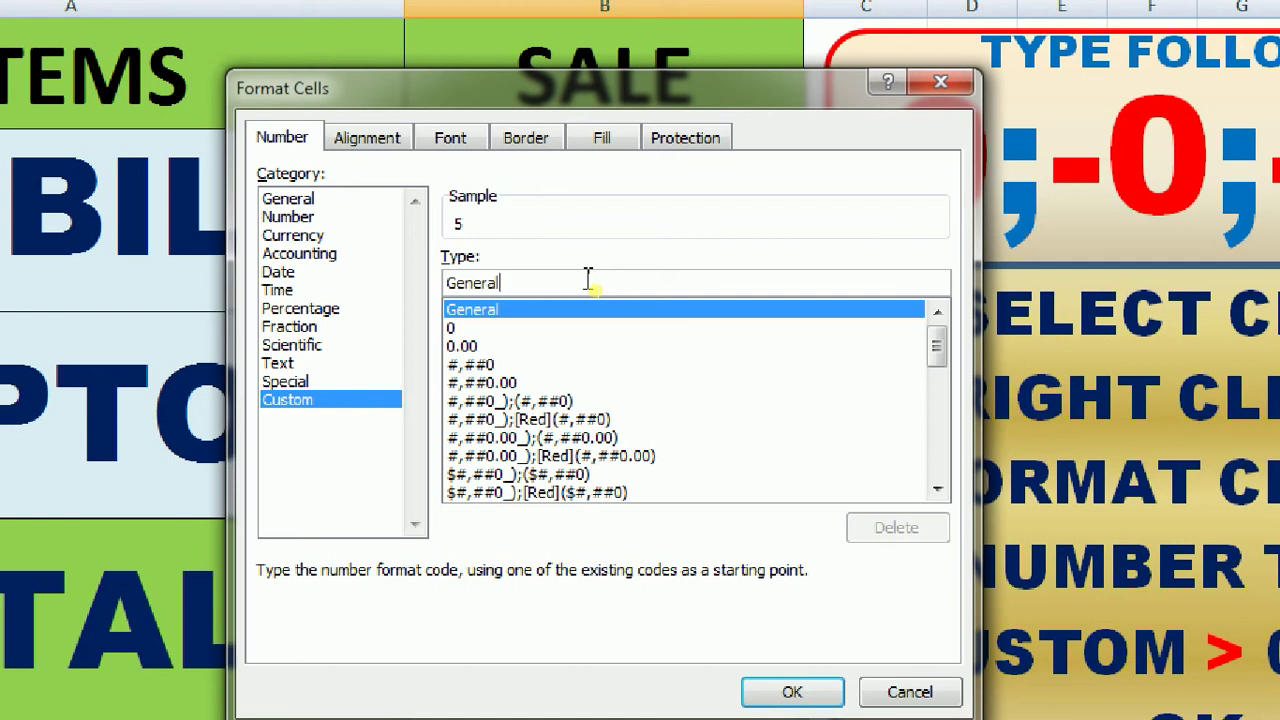
key("BackSpace")
key("BackSpace")
key("BackSpace")
key("BackSpace")
key("BackSpace")
type("0")
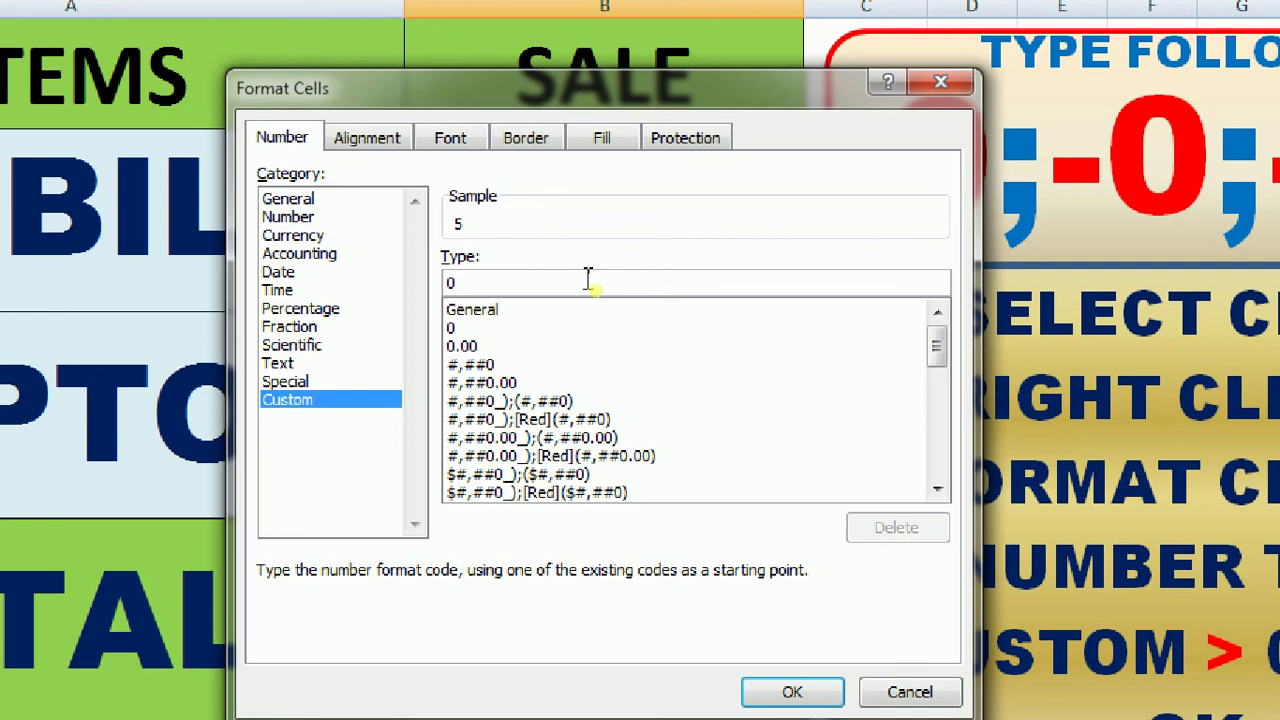
type(";-0;-;@")
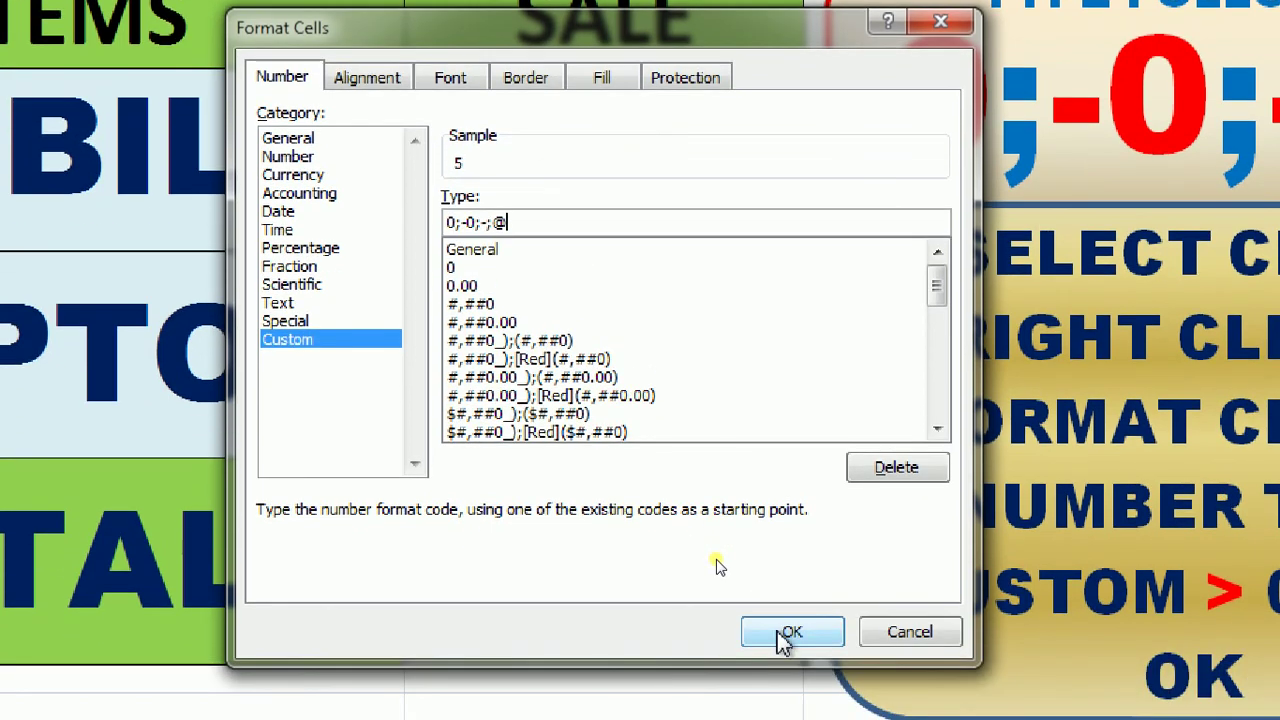
left_click(785, 636)
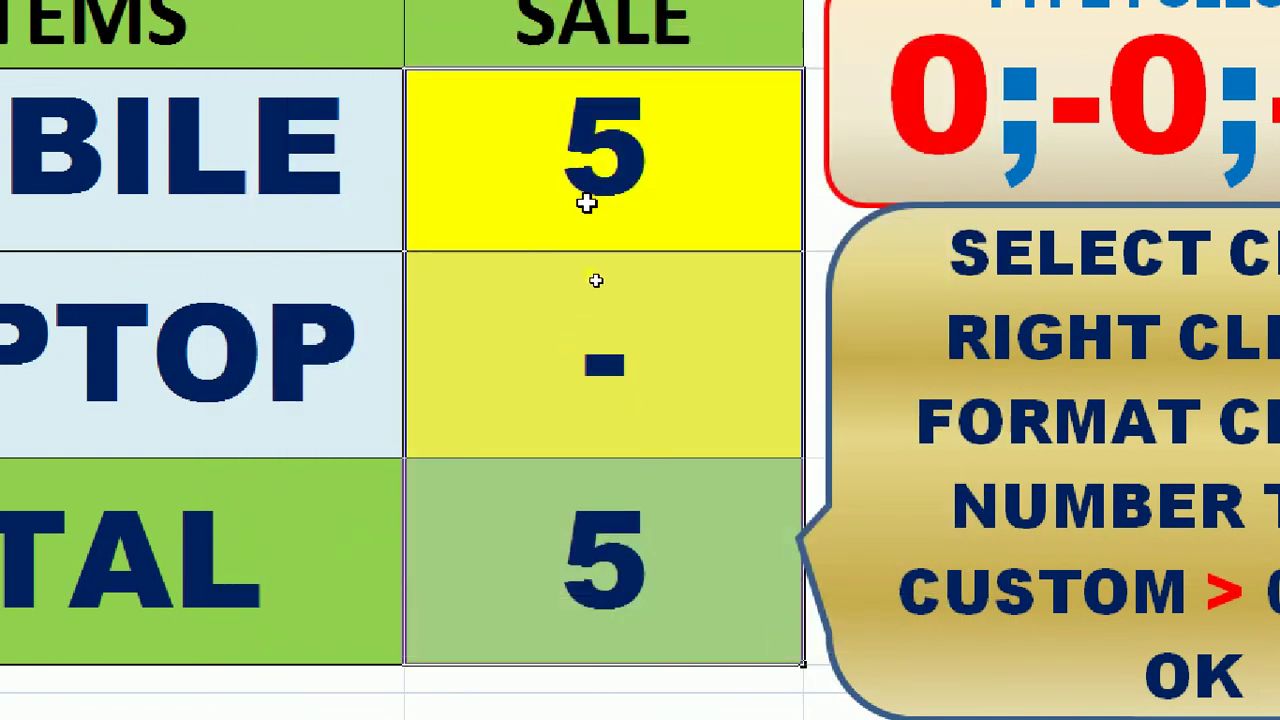
Enter test sales 0, 1, 2, then 0, ending with MOBILE 1 and LAPTOP 0 shown as a dash.
left_click(646, 389)
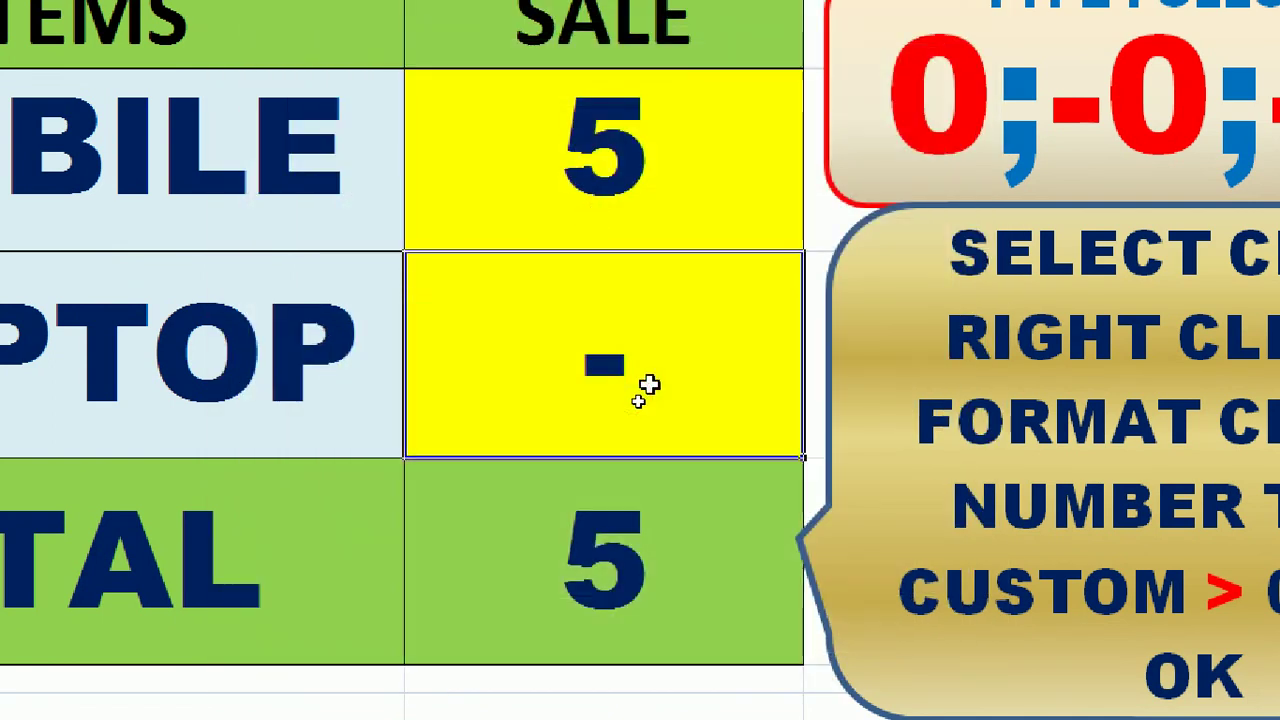
left_click(598, 146)
type("0")
key("Return")
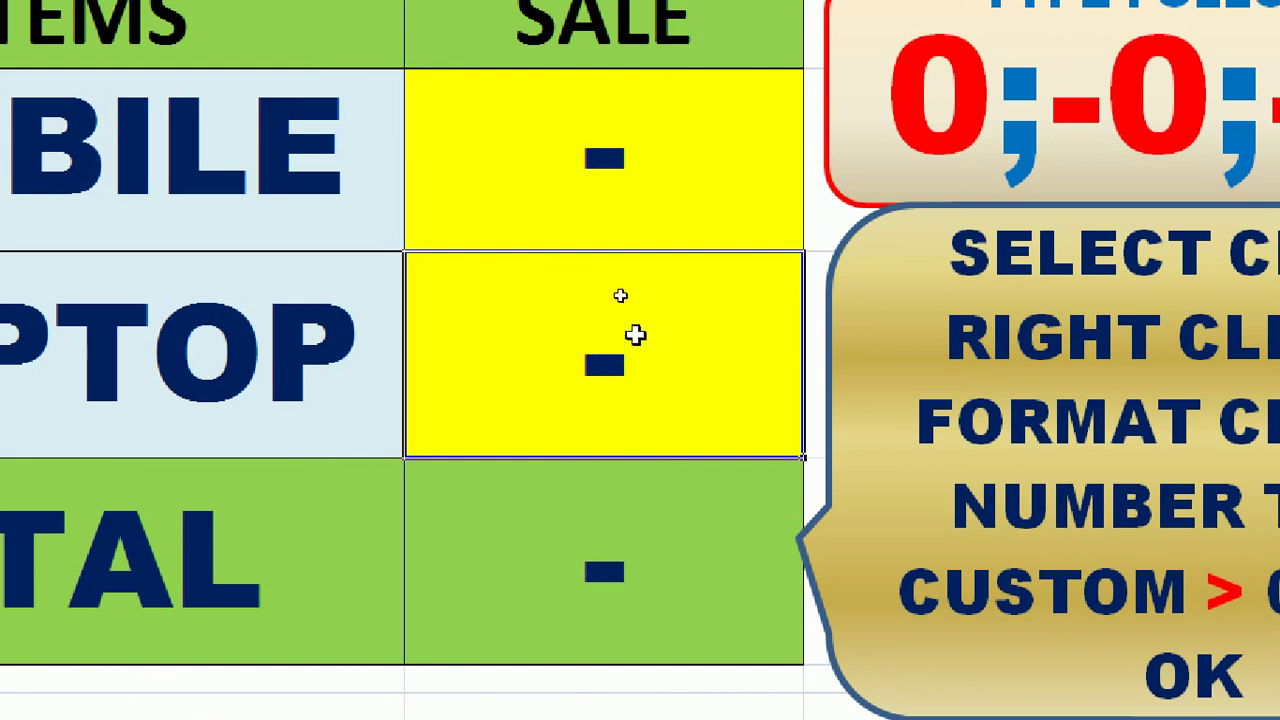
left_click(604, 229)
type("1")
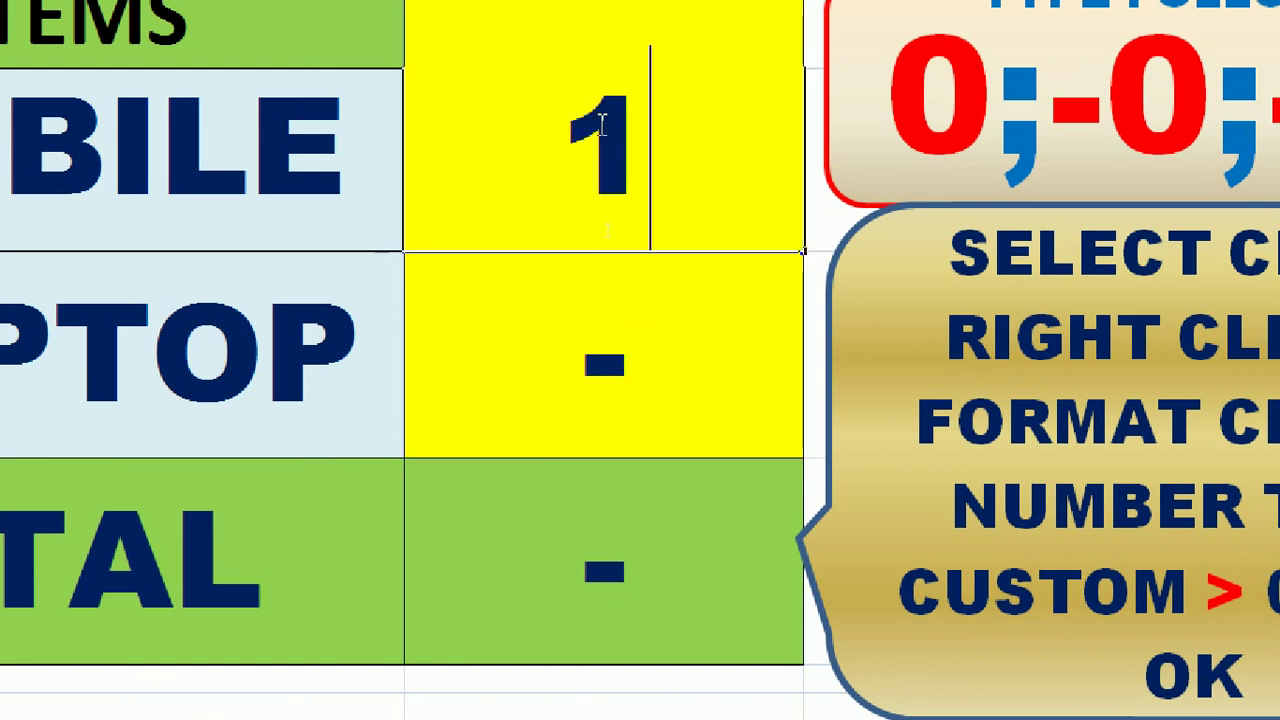
key("Return")
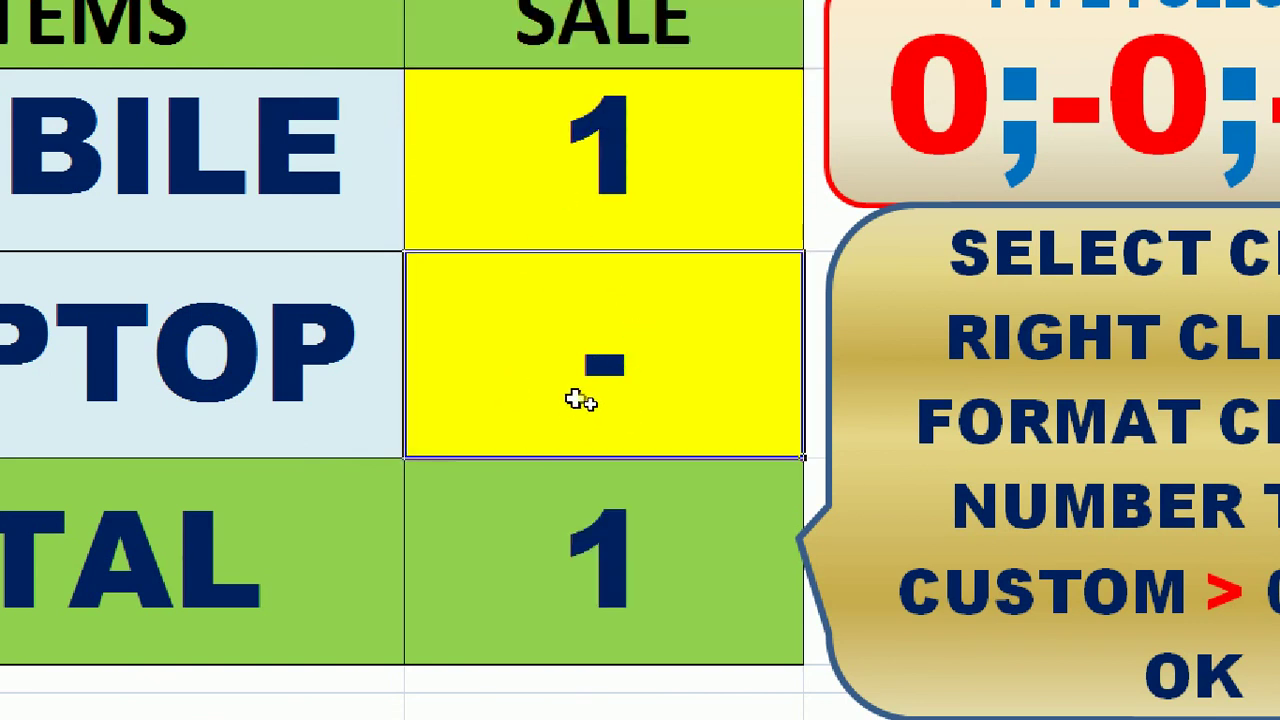
type("2")
key("Return")
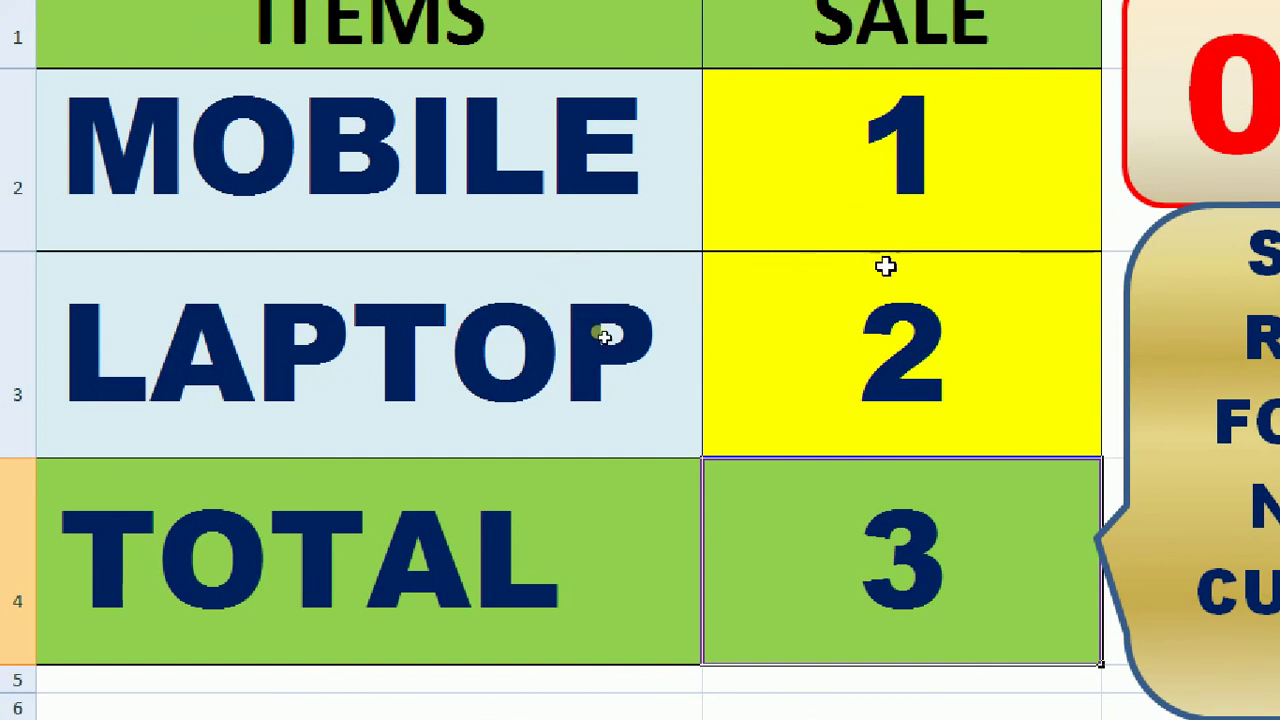
left_click(903, 330)
type("0")
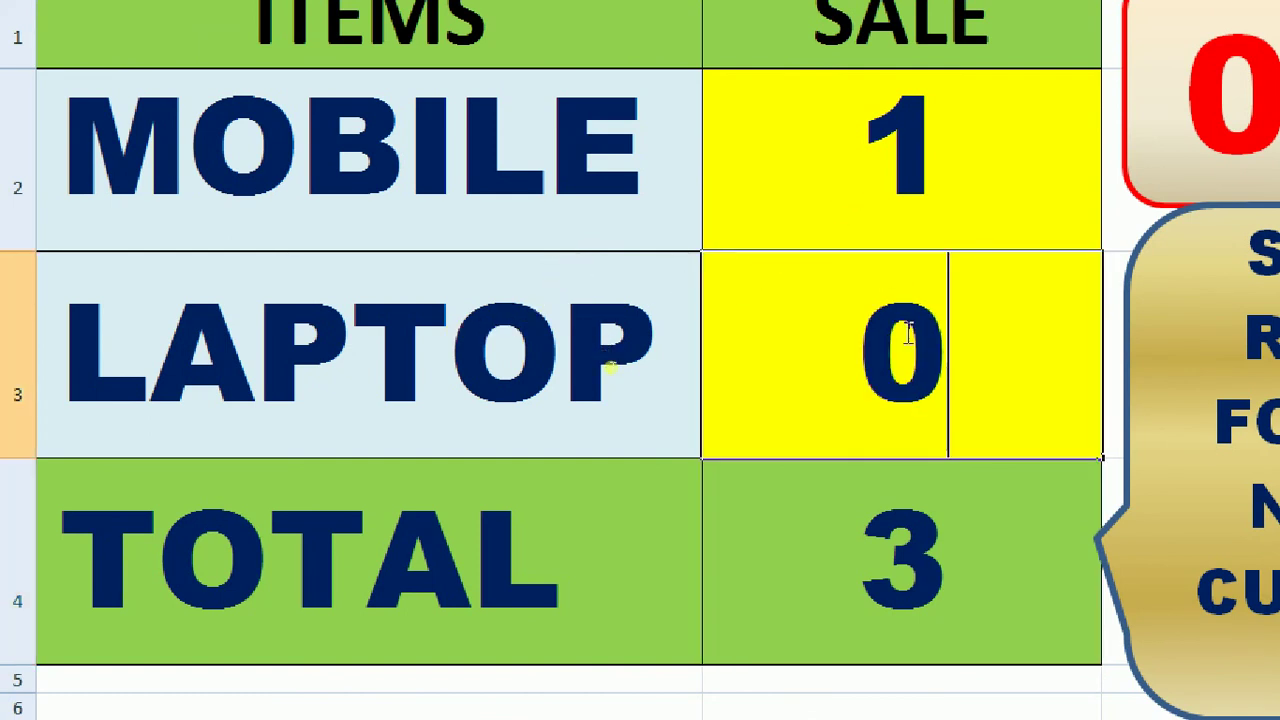
key("Return")
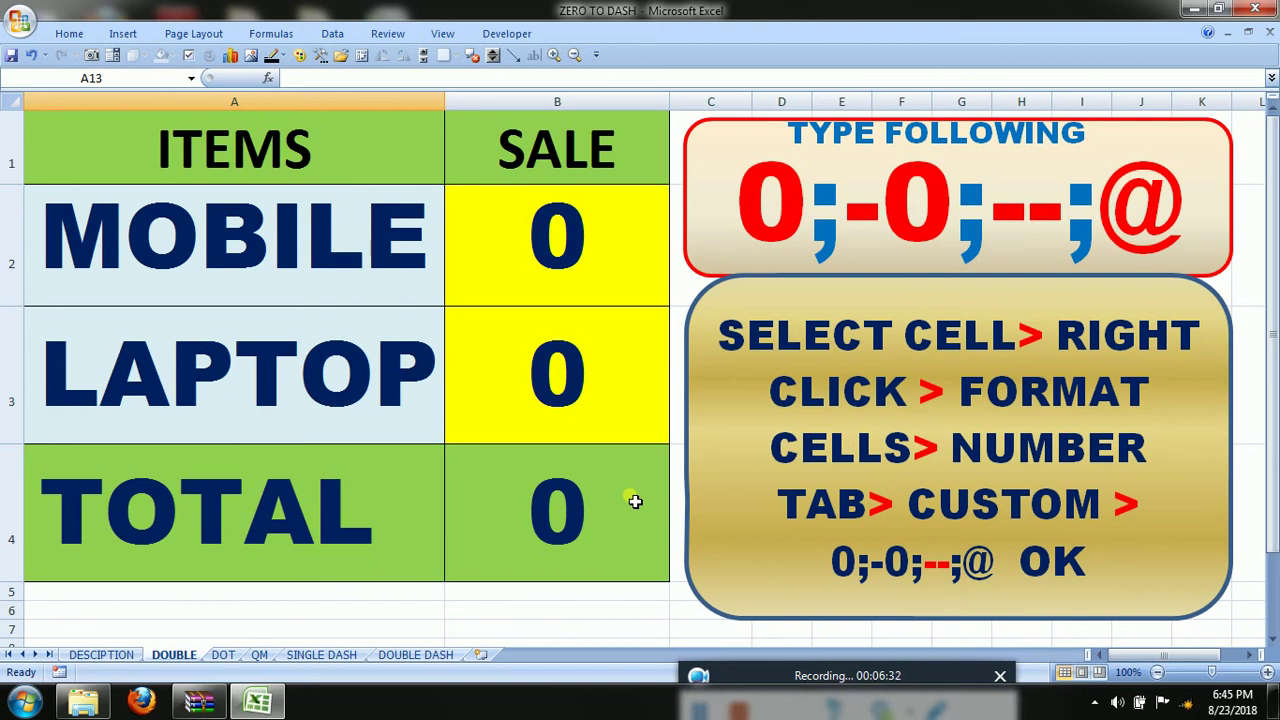
Select an empty cell below the DOUBLE sheet's SALE table, whose sales still show 0.
left_click(556, 592)
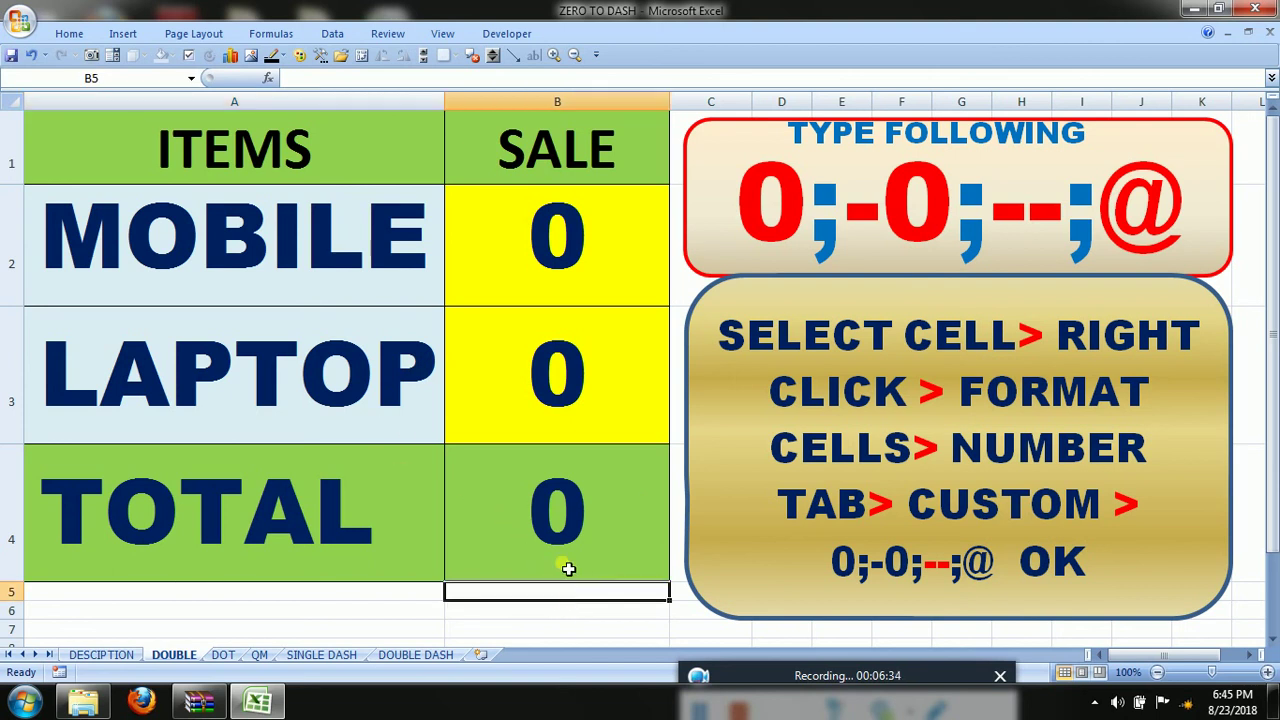
Select the DOUBLE sheet's SALE cells B2:B4 and open Format Cells.
left_click_drag(562, 243, 580, 493)
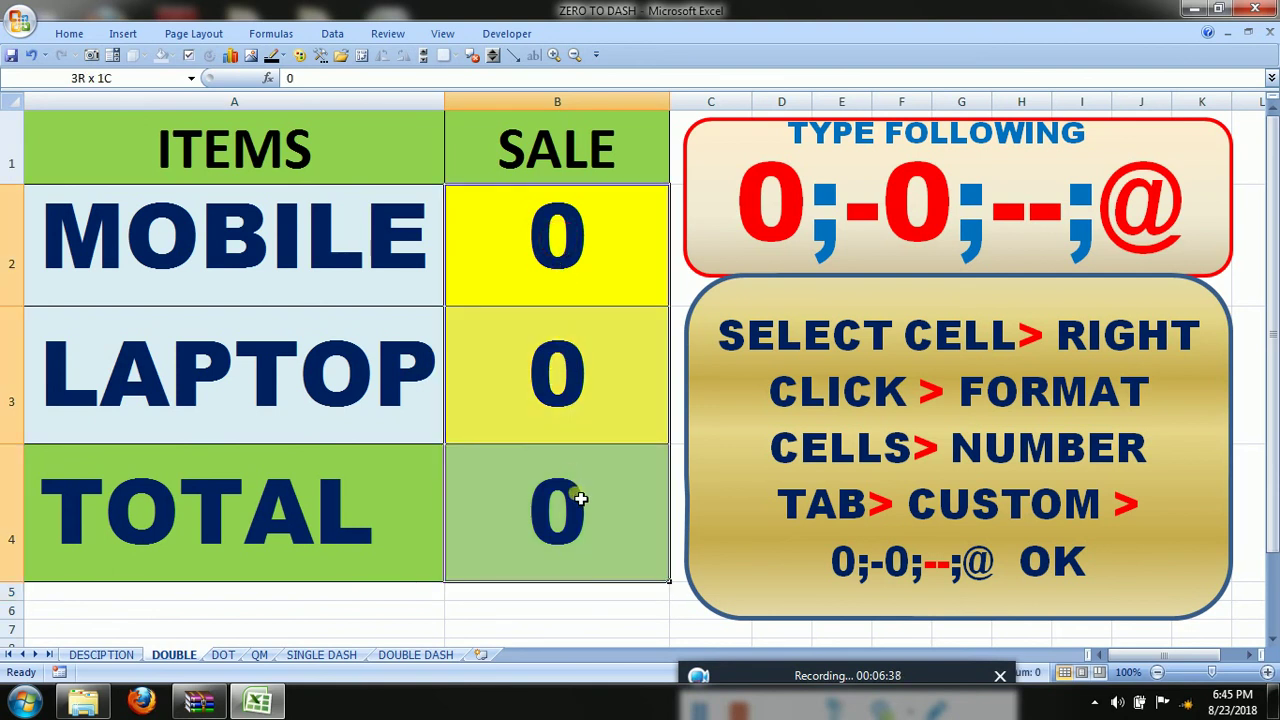
left_click_drag(580, 497, 582, 497)
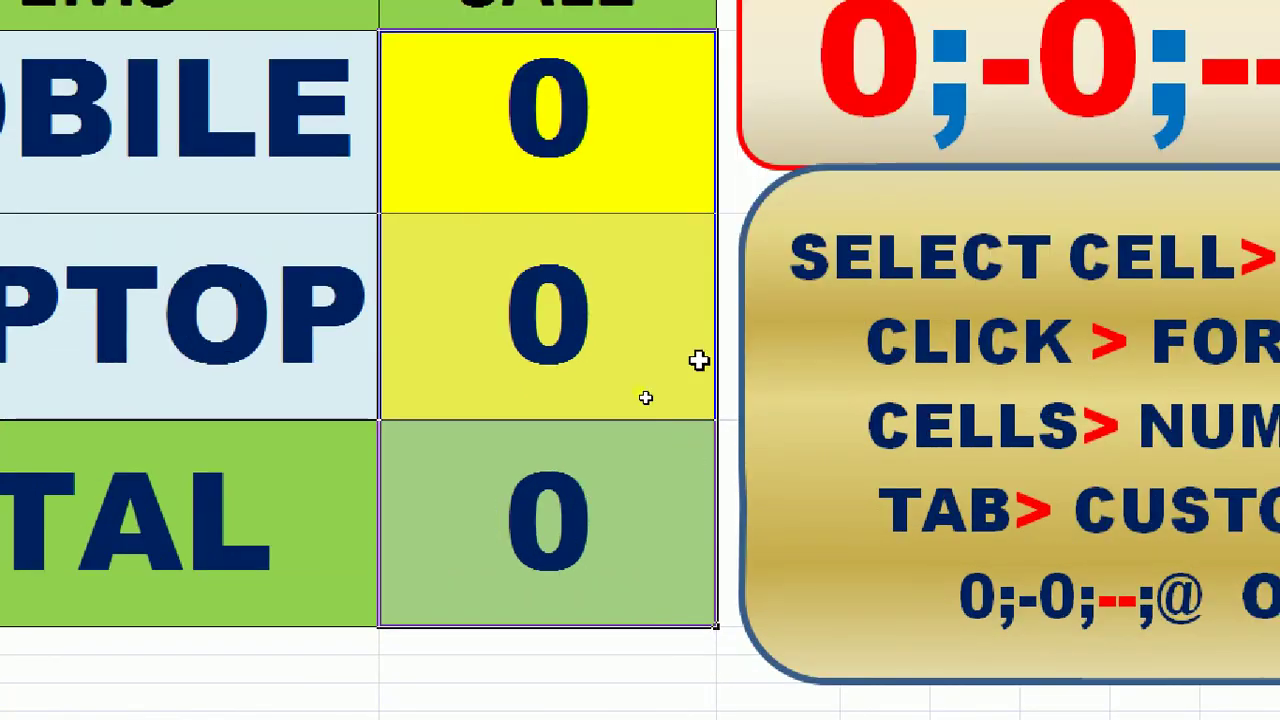
right_click(596, 296)
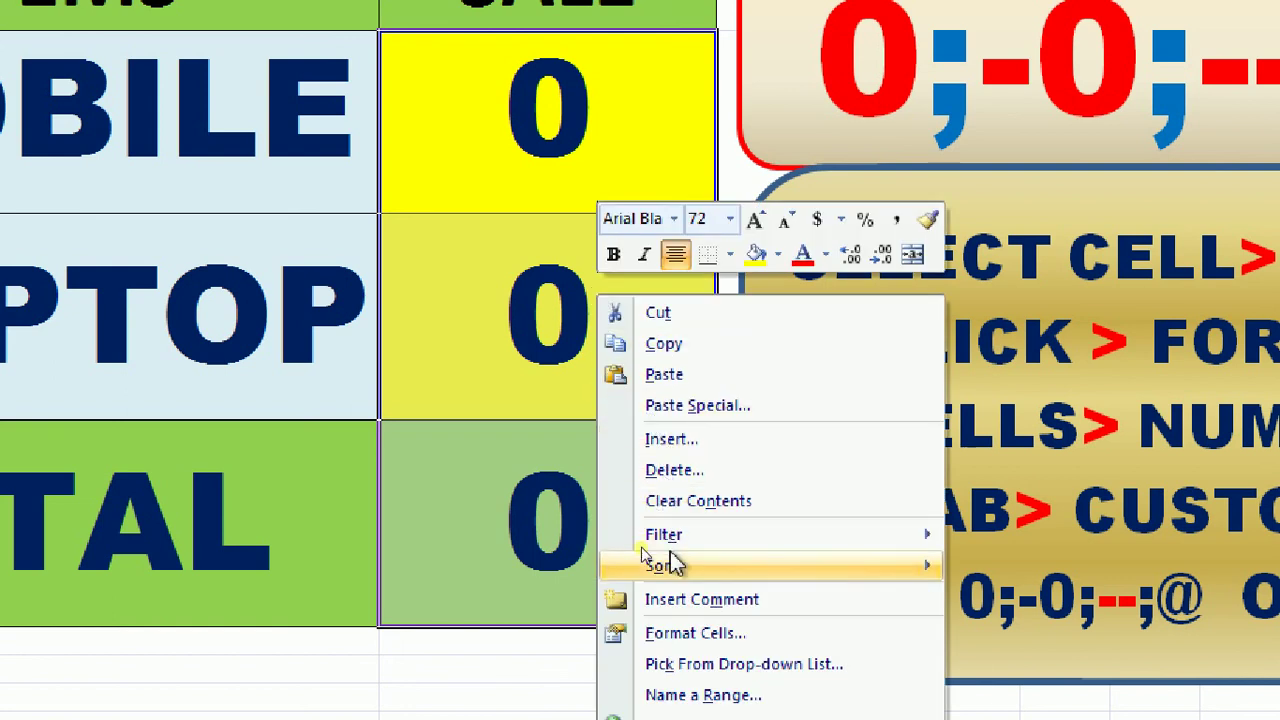
left_click(682, 634)
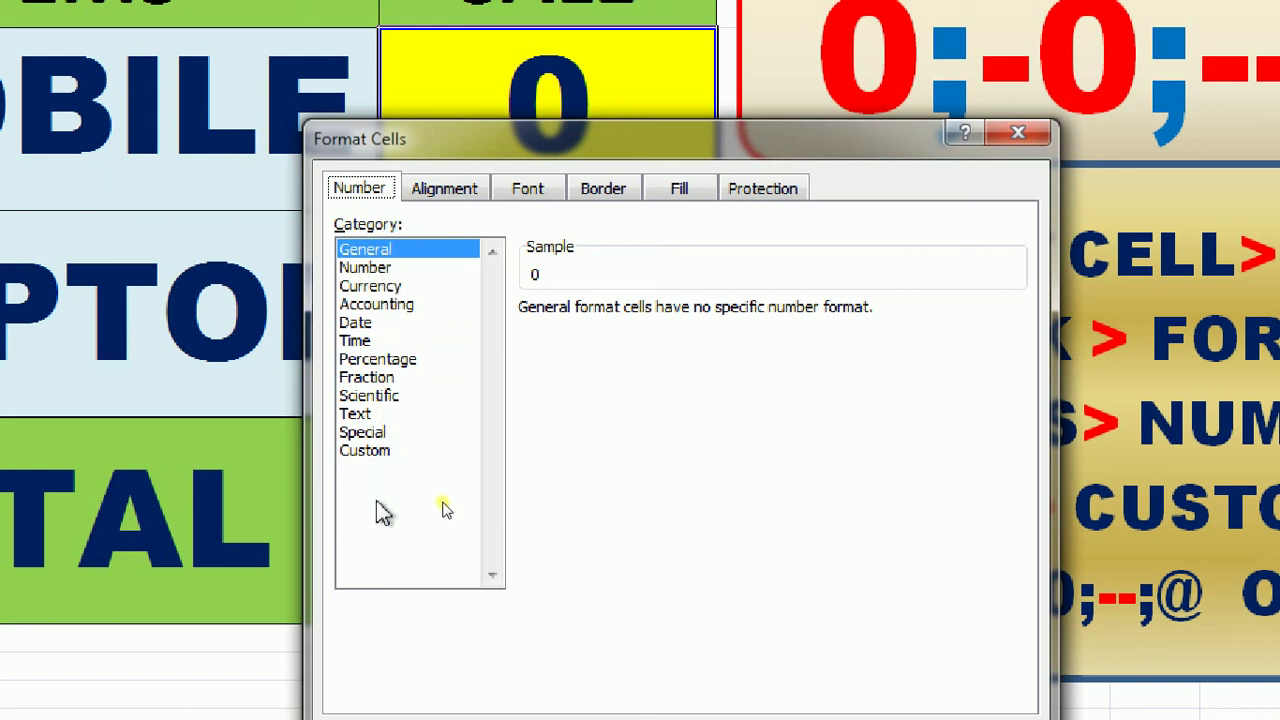
Replace General with the custom code 0;-0;--;@ so the SALE zeros show as double dashes.
left_click(368, 452)
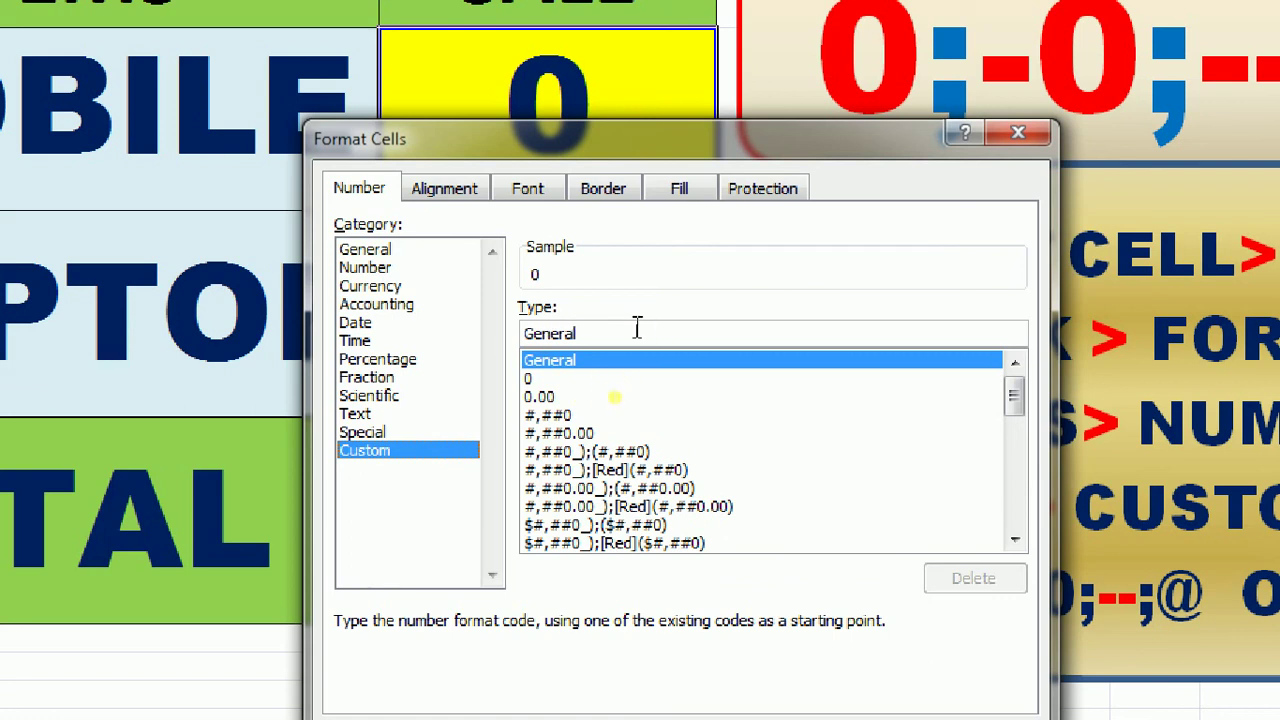
left_click(600, 334)
key("BackSpace")
key("BackSpace")
key("BackSpace")
key("BackSpace")
key("BackSpace")
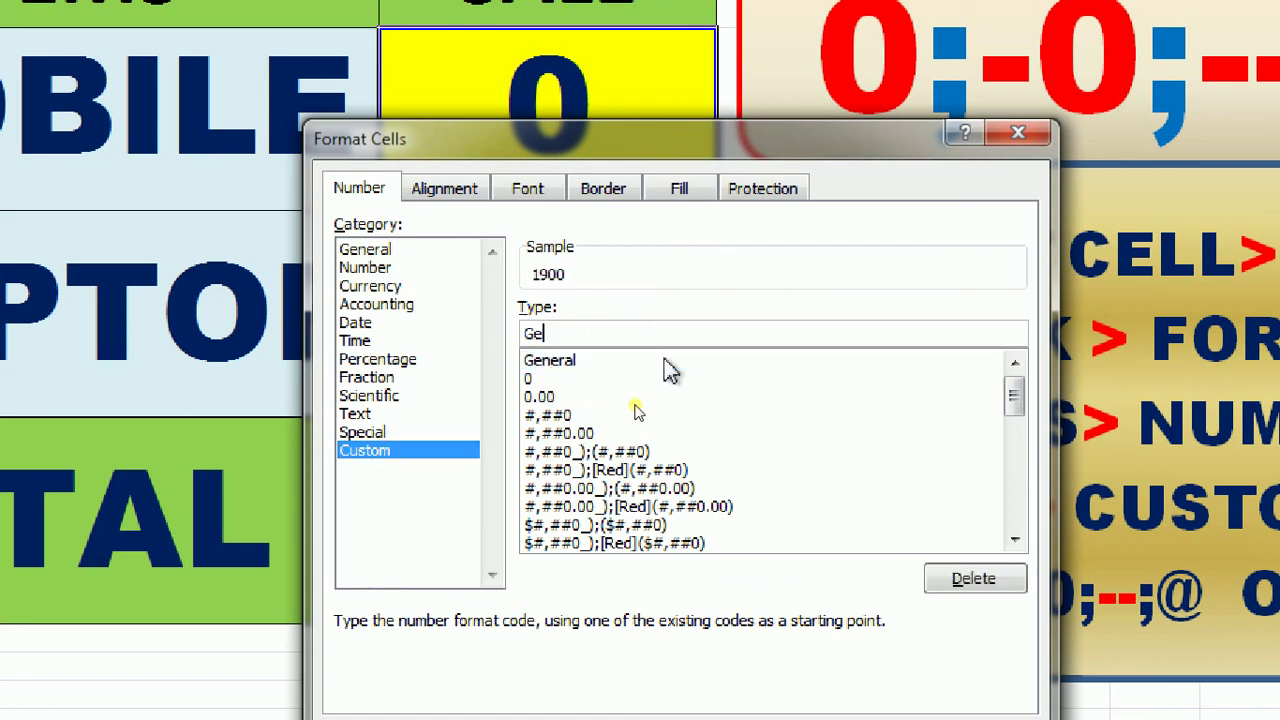
key("BackSpace")
key("BackSpace")
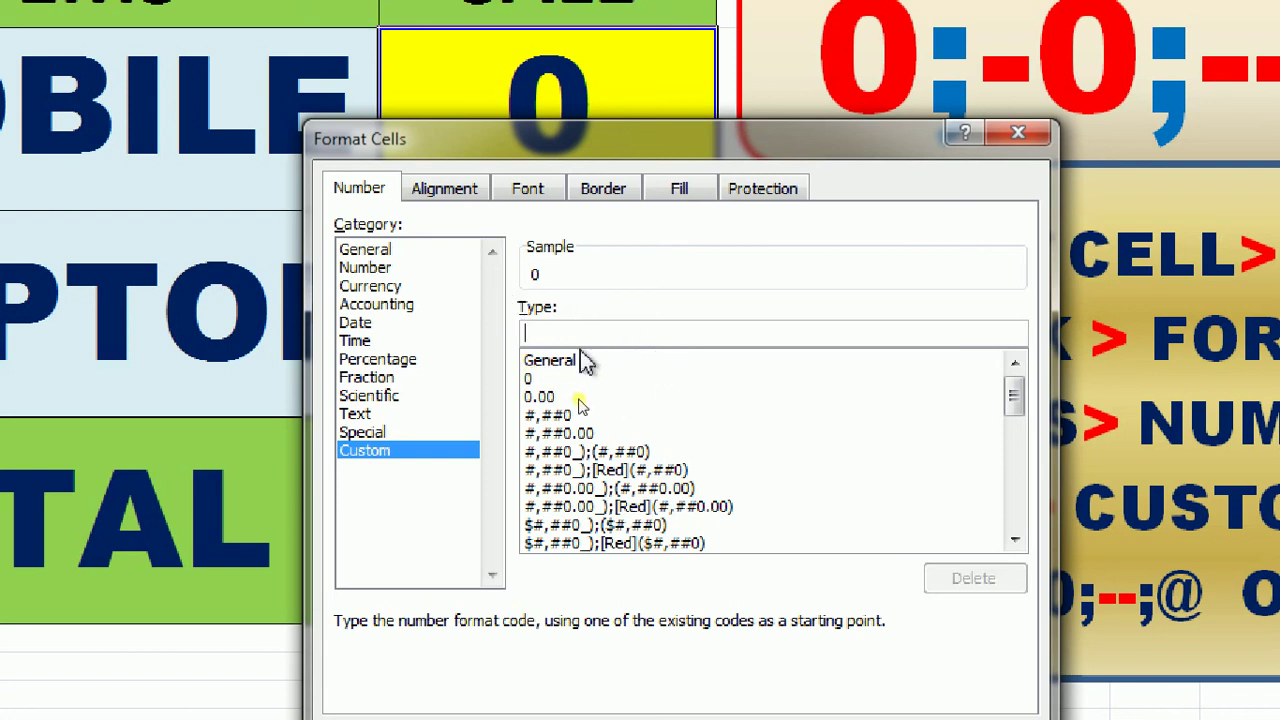
type("0")
type(";-0")
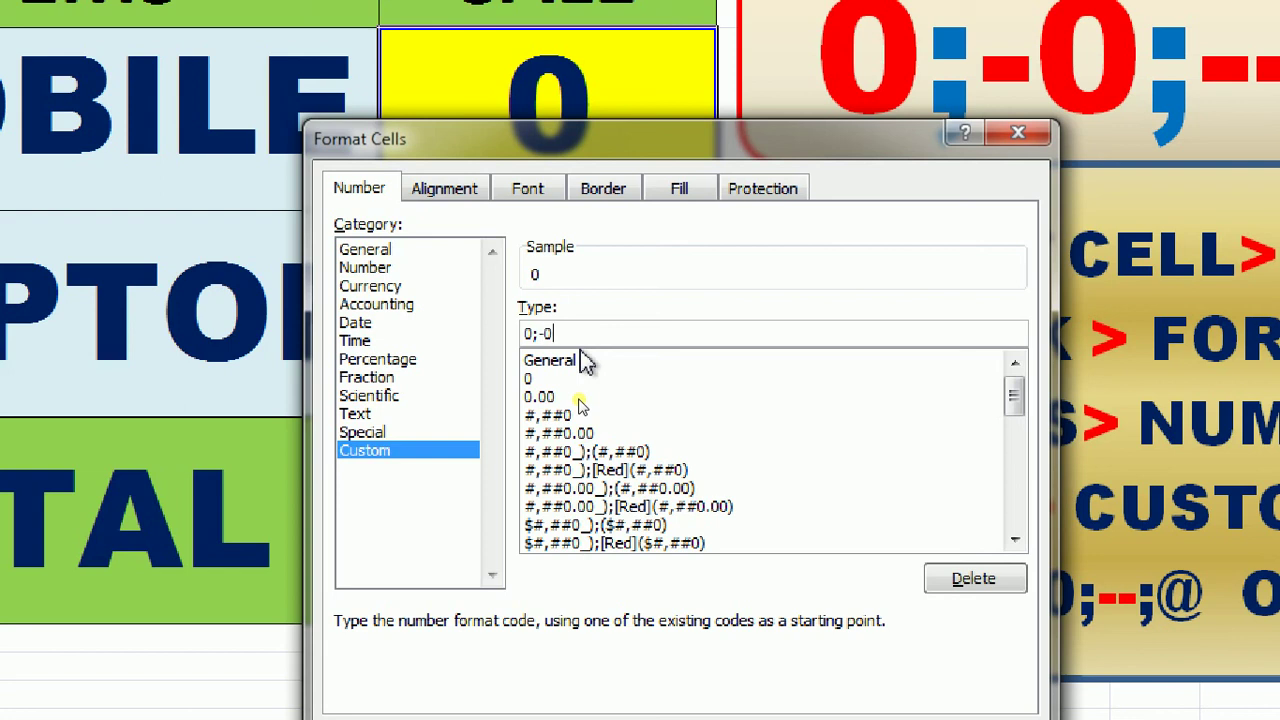
type(";--")
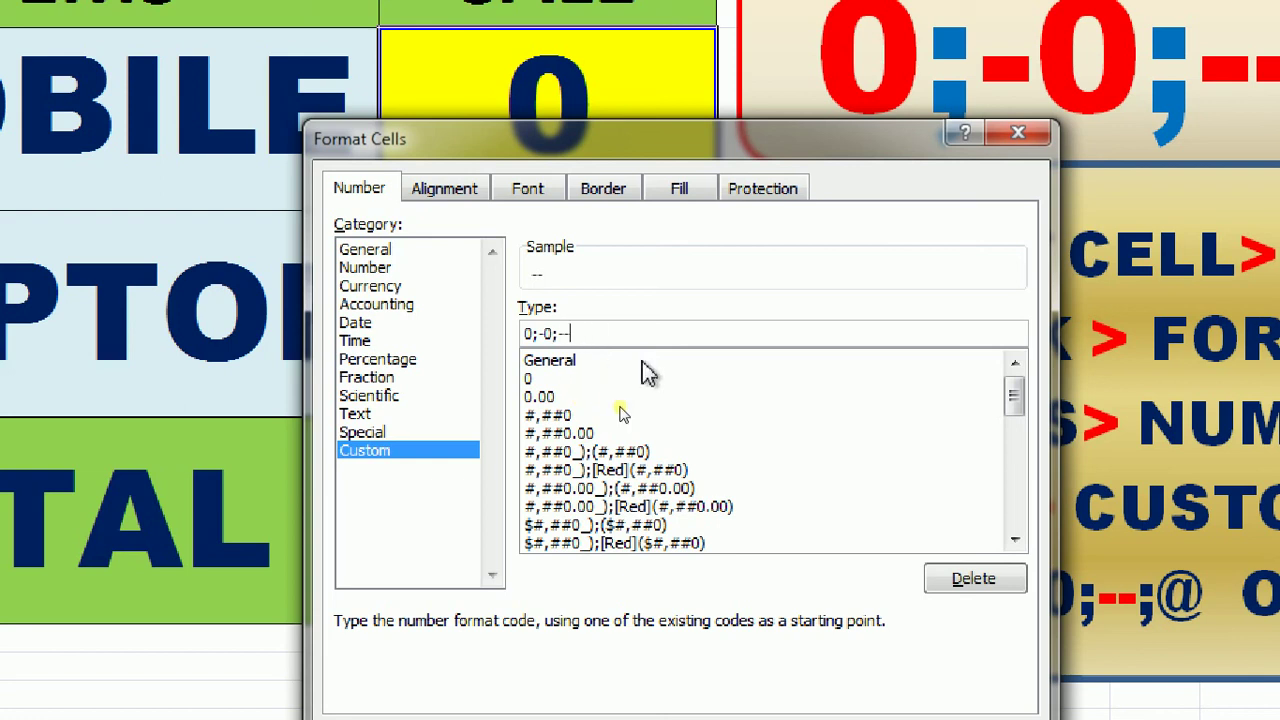
type(";")
type("@")
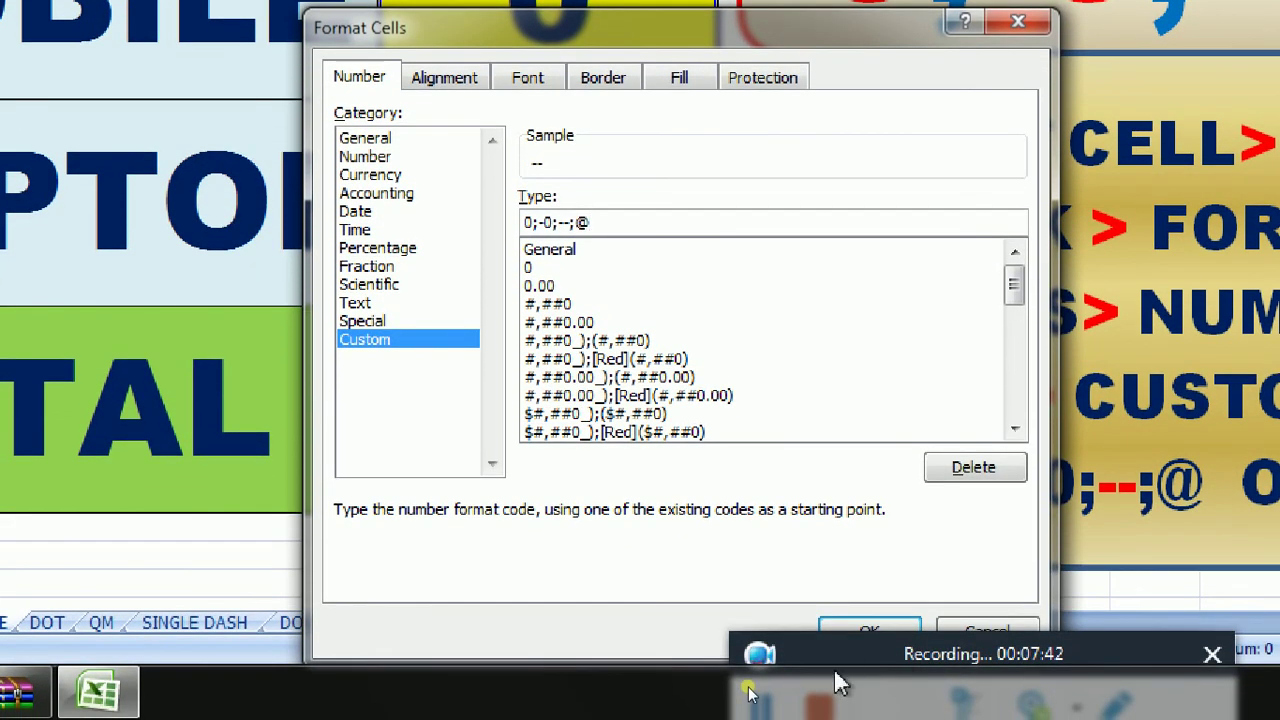
left_click(855, 623)
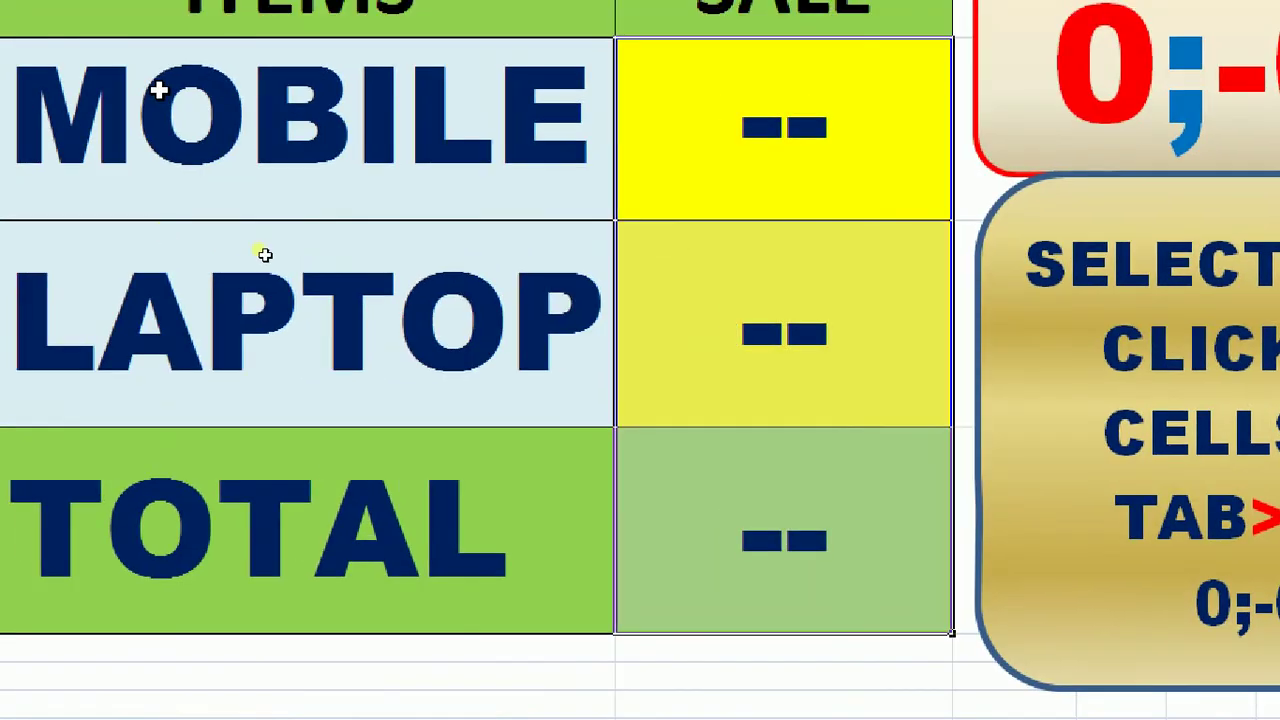
Enter 5 as the MOBILE sale and 0 as the LAPTOP sale, then move to the DOT sheet.
left_click(712, 138)
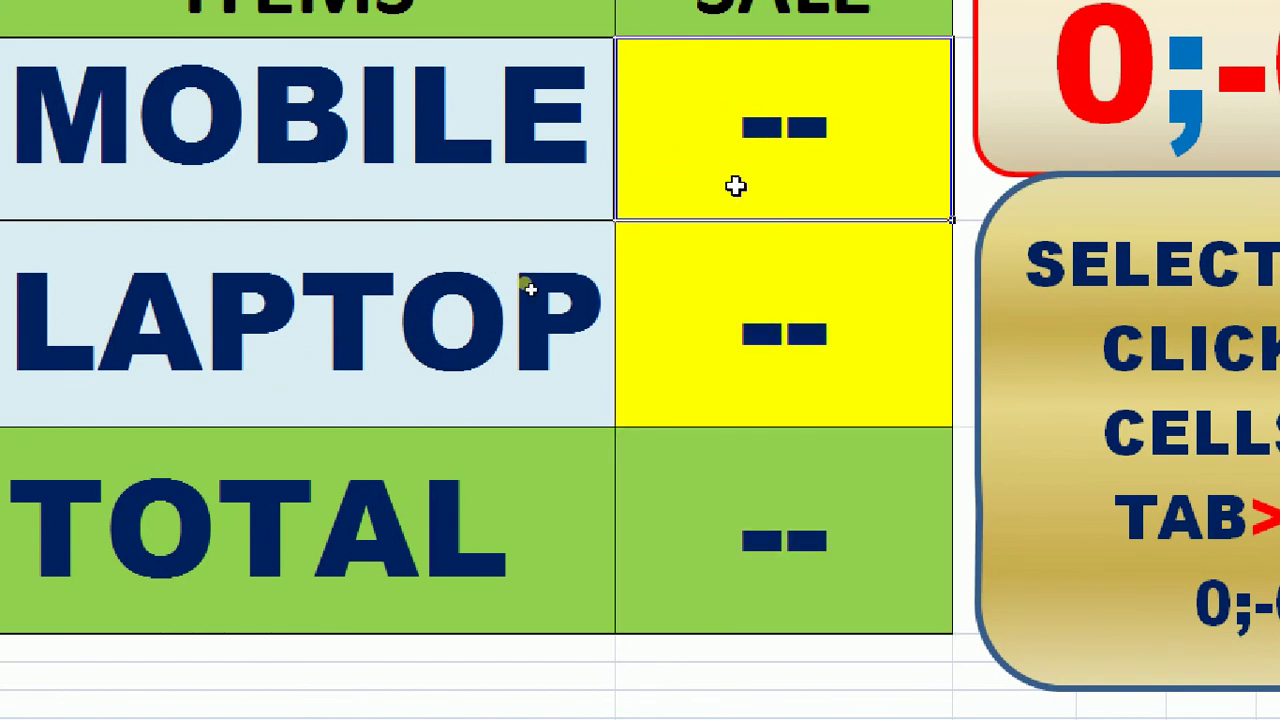
type("5")
key("Return")
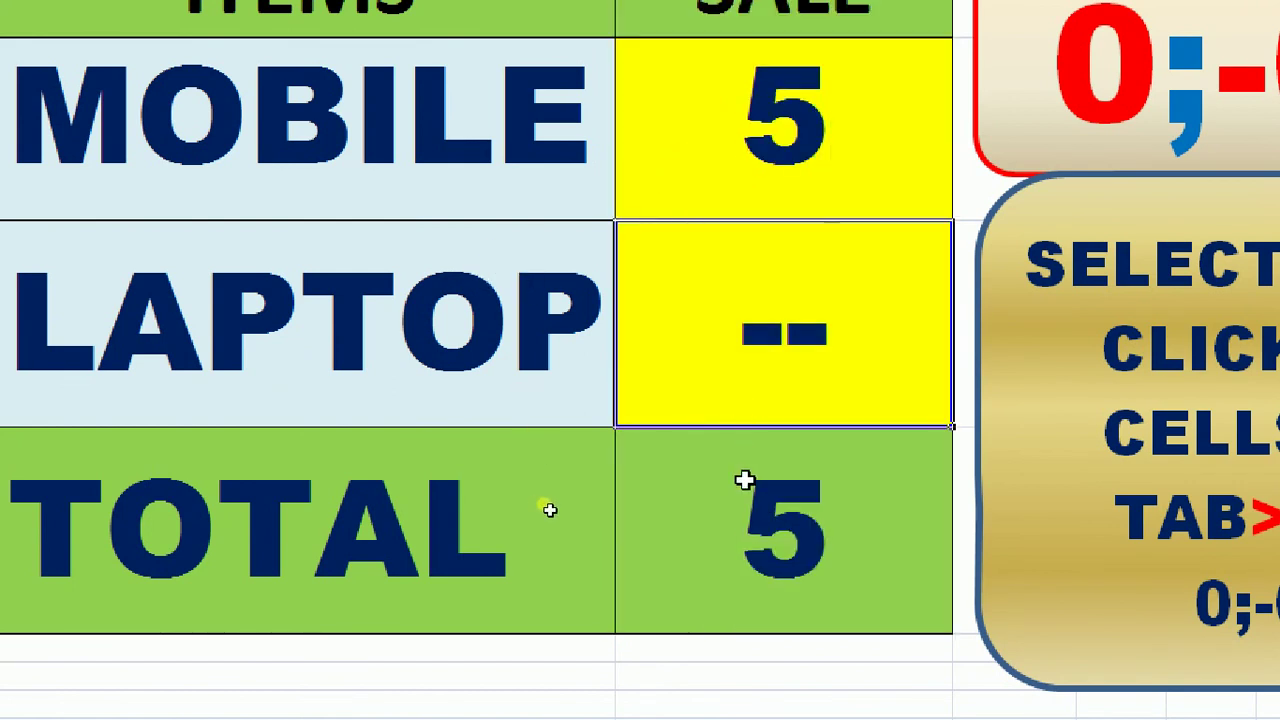
type("0")
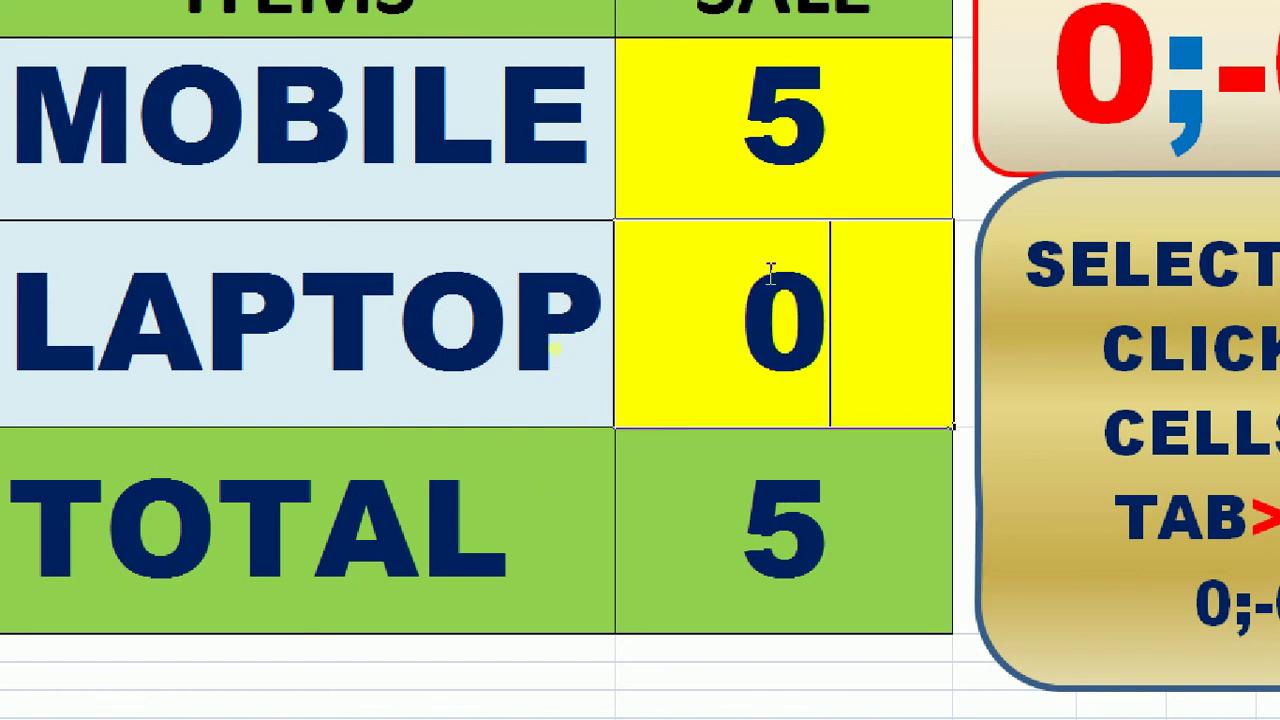
key("Return")
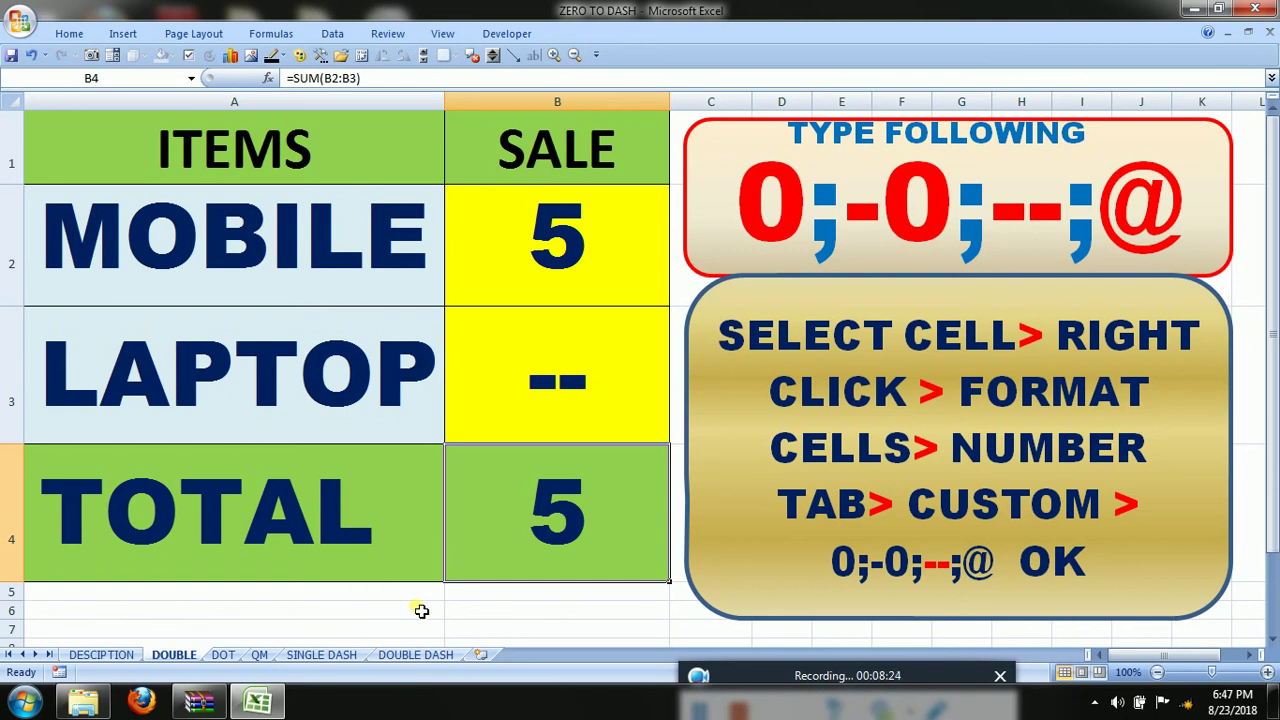
key("ctrl+Page_Down")
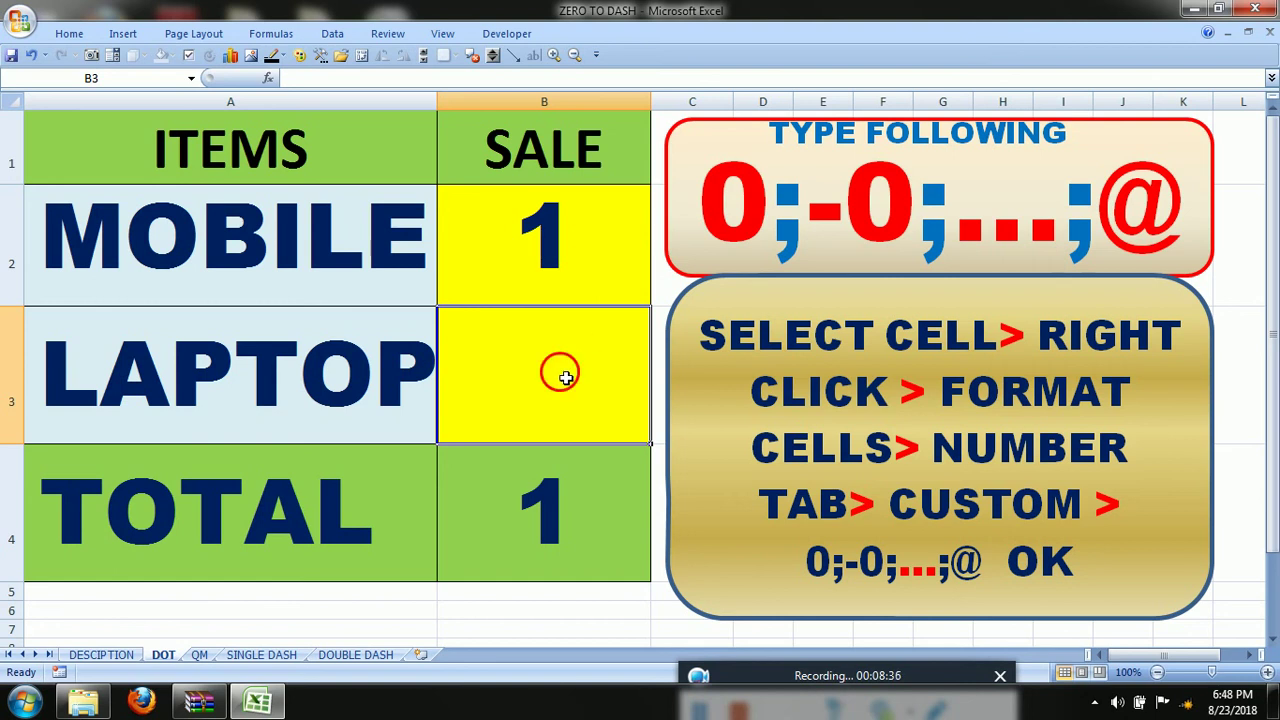
Select the SALE values B2:B4 on the DOT sheet and bring up their context menu.
left_click_drag(603, 228, 606, 486)
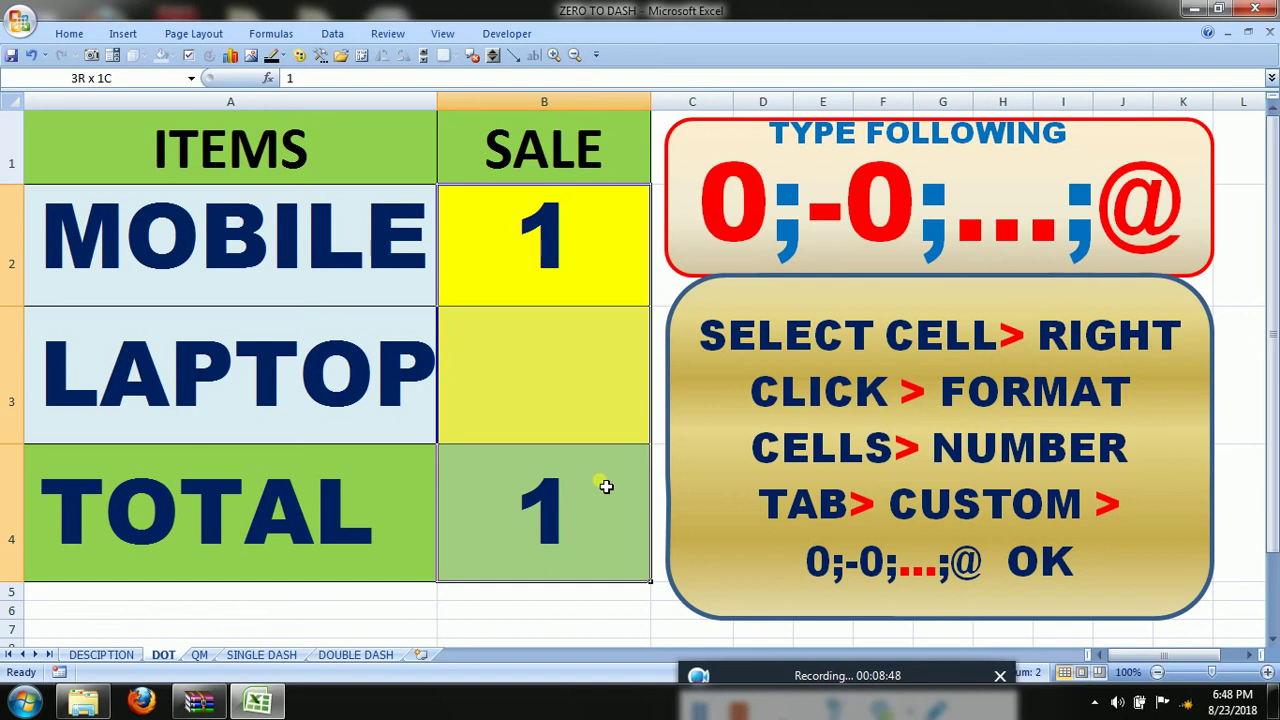
left_click_drag(606, 486, 604, 479)
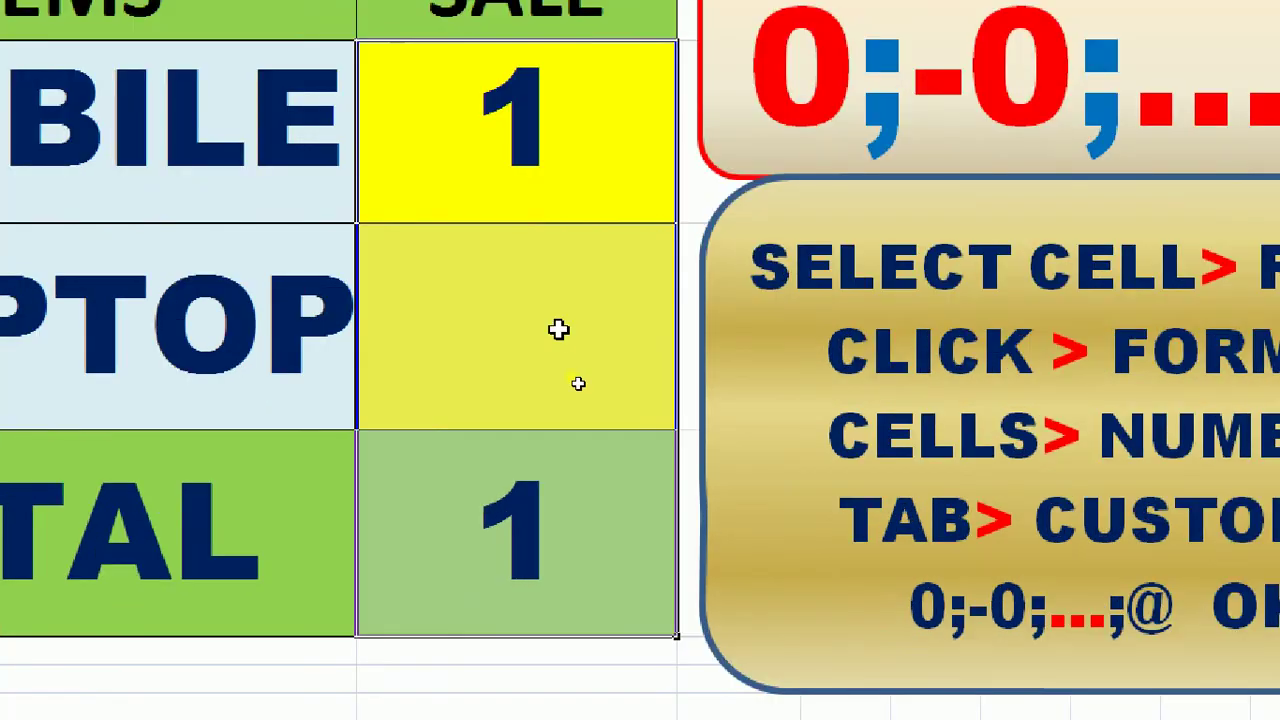
right_click(551, 330)
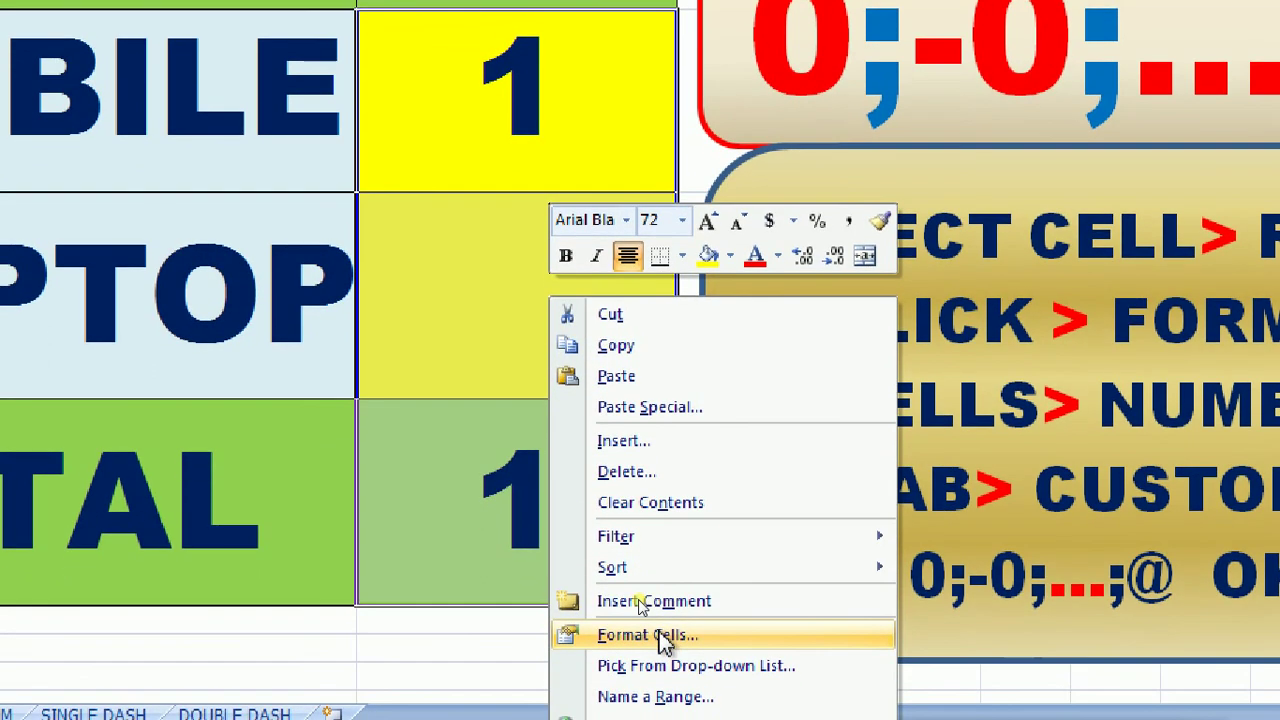
In Format Cells, change the custom format code to 0;-0;...;@ and apply it.
left_click(659, 636)
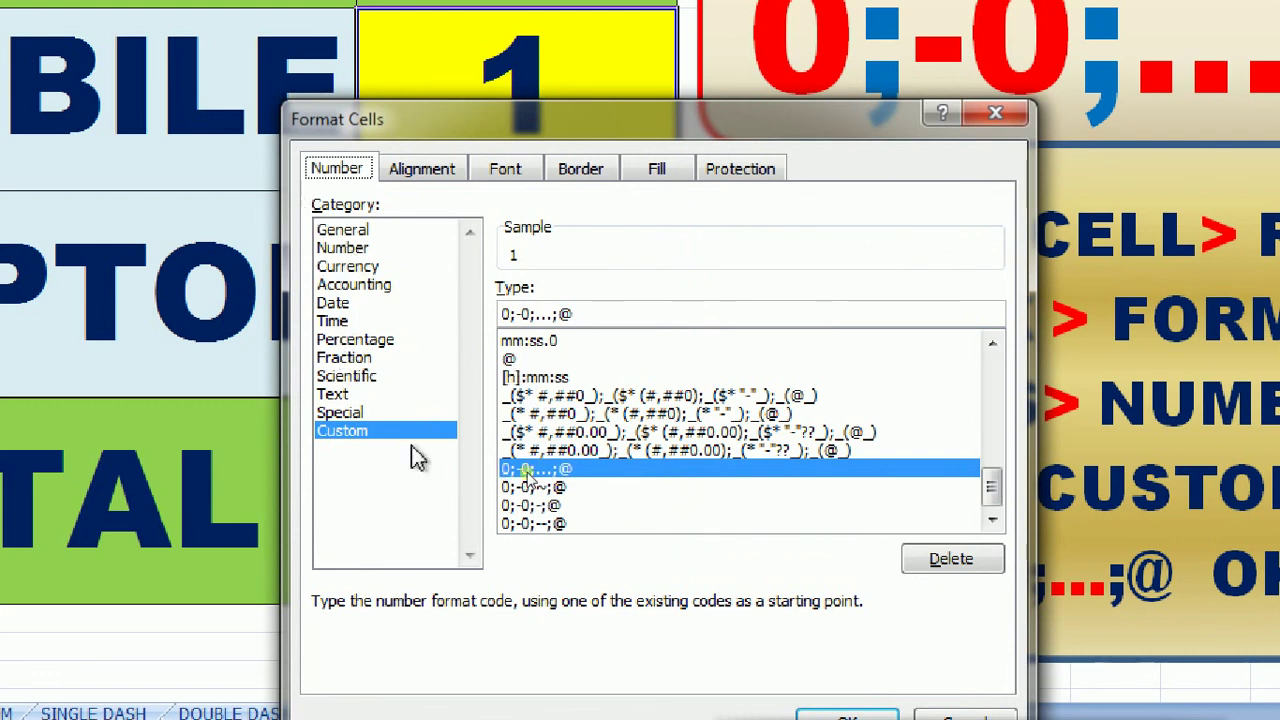
left_click(602, 313)
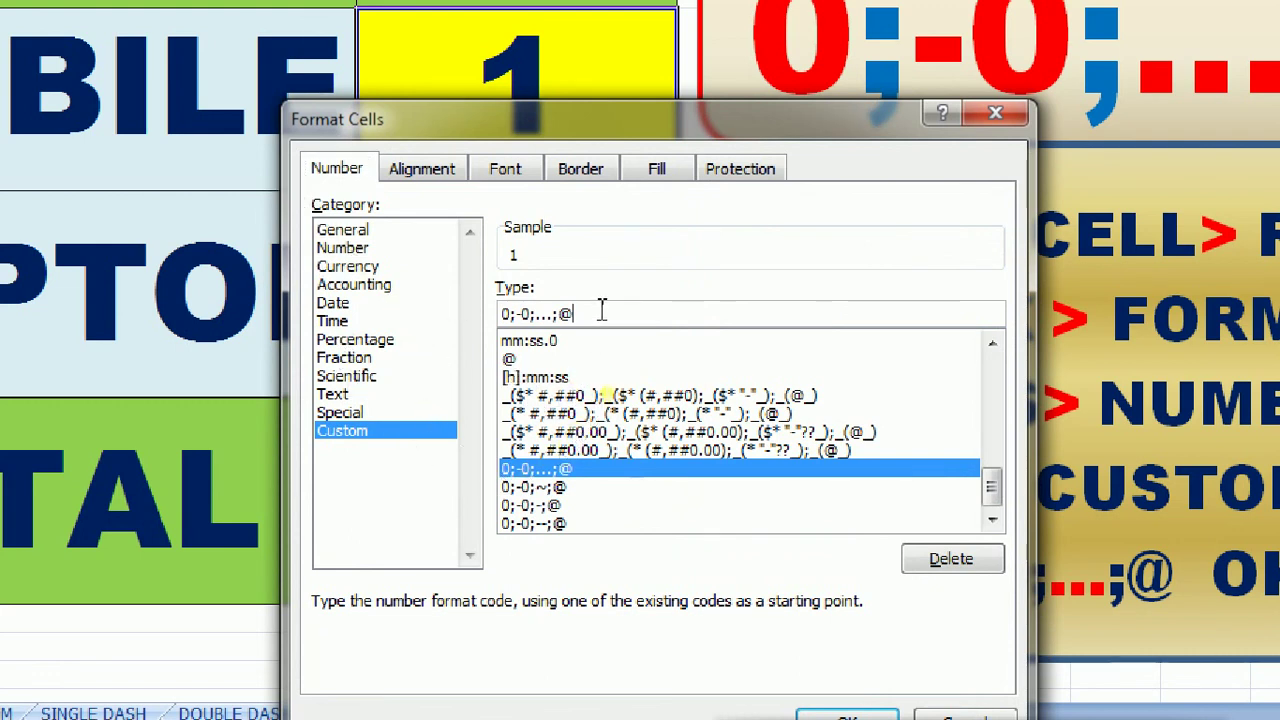
key("BackSpace")
key("BackSpace")
key("BackSpace")
key("BackSpace")
key("BackSpace")
key("BackSpace")
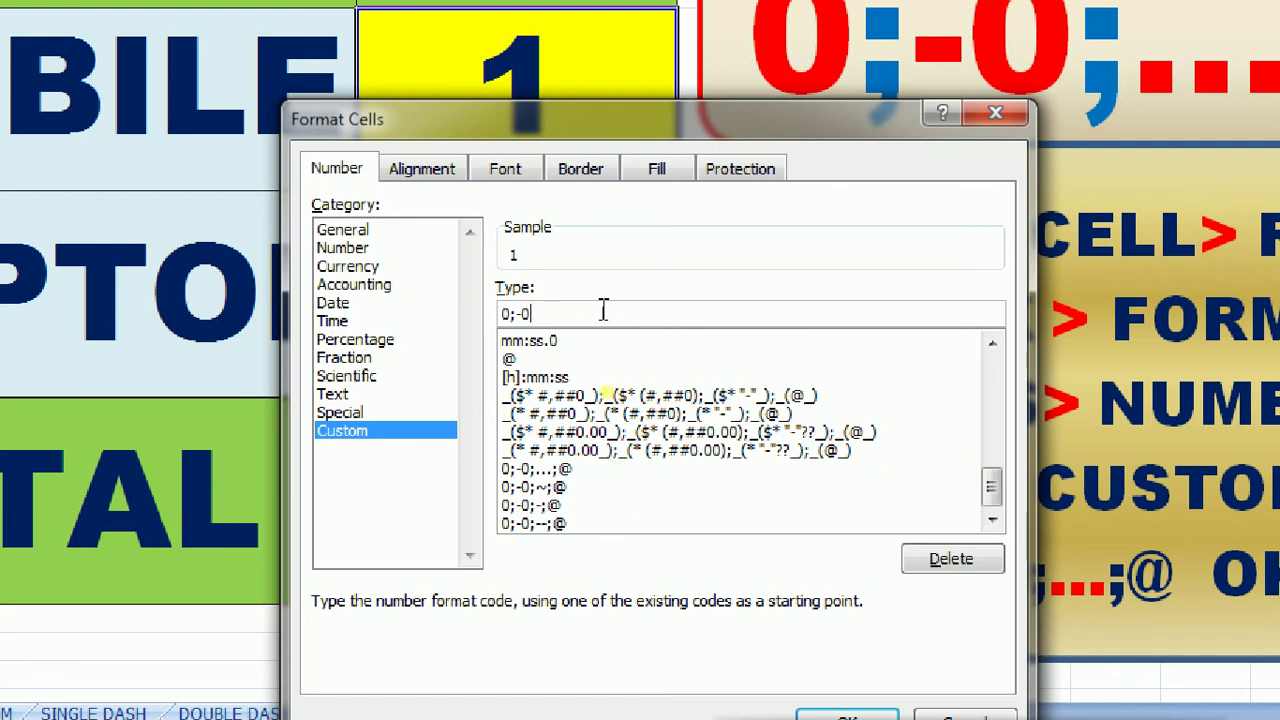
key("BackSpace")
key("BackSpace")
key("BackSpace")
key("BackSpace")
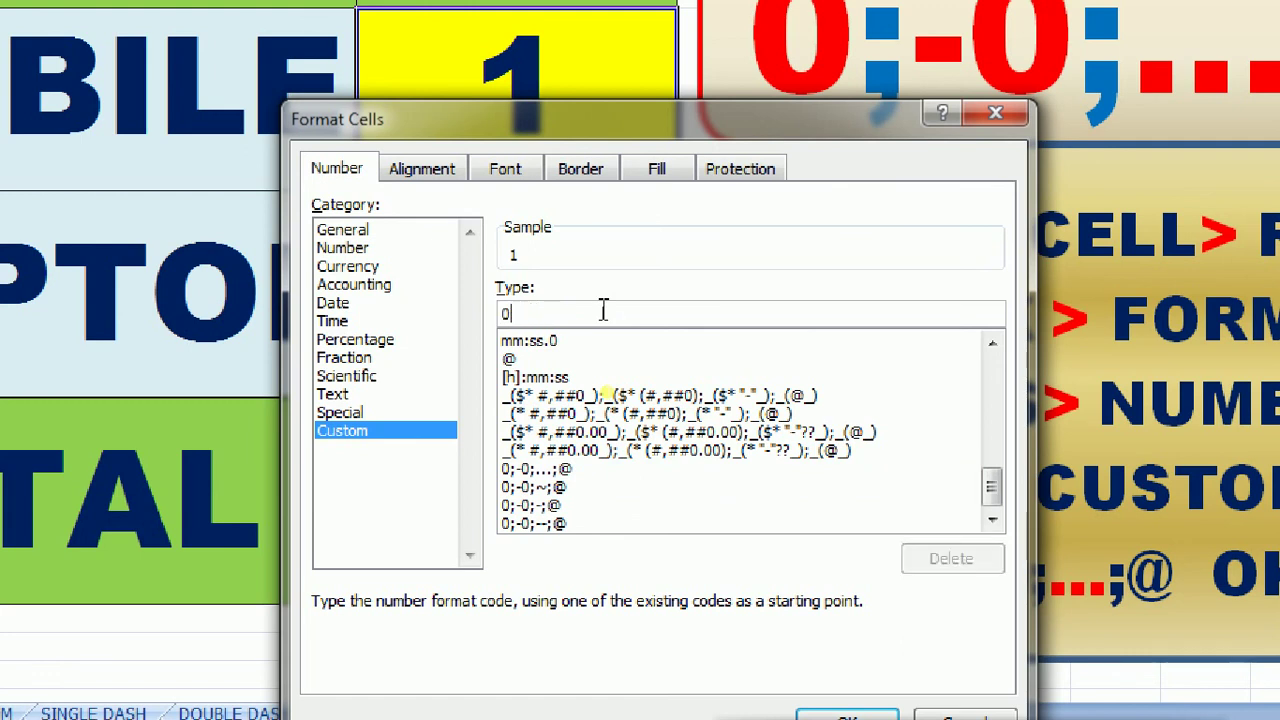
type(";-0")
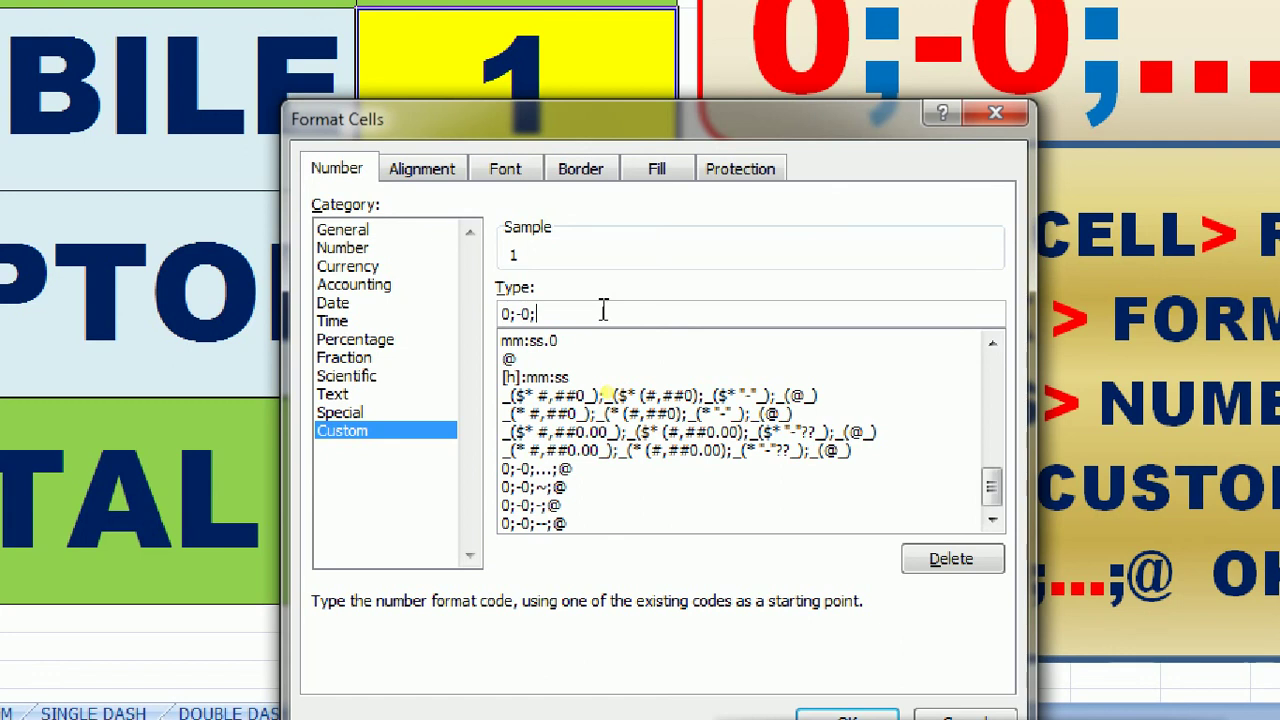
type("...")
type(";")
type("@")
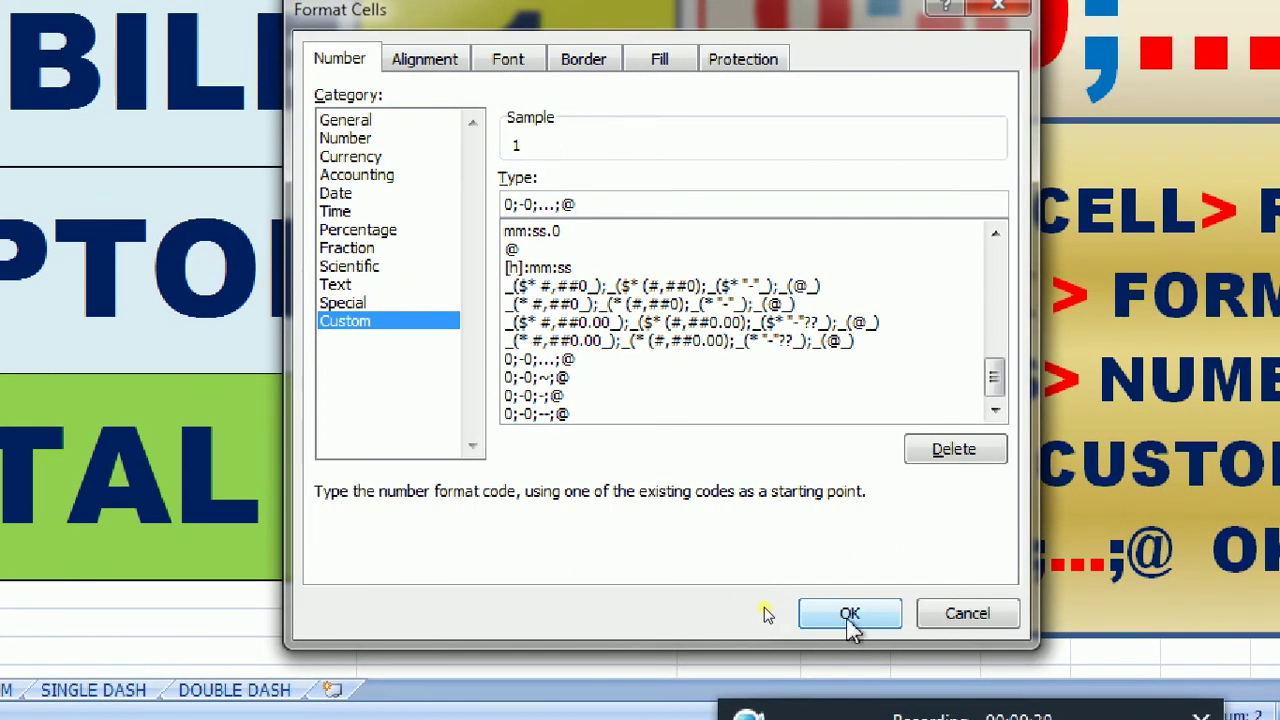
left_click(849, 614)
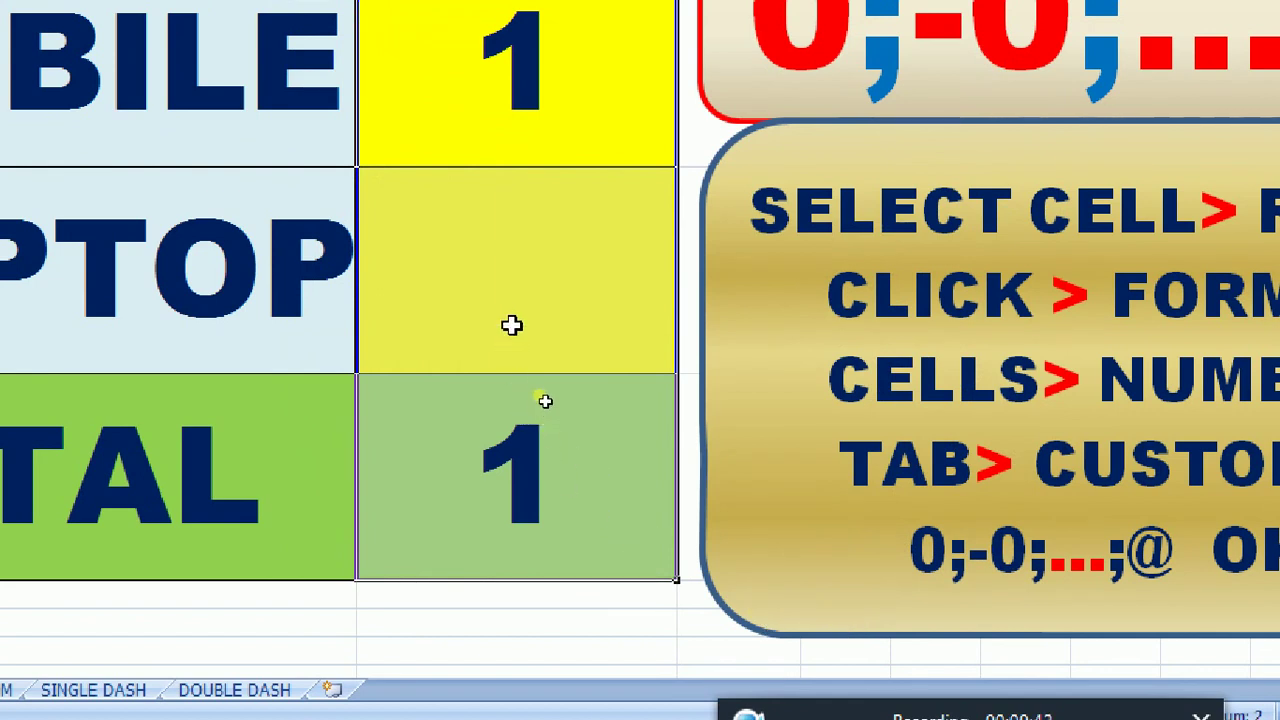
Test the dot format by entering 0, then 5, as the LAPTOP and MOBILE sales.
left_click(523, 263)
type("0")
key("Return")
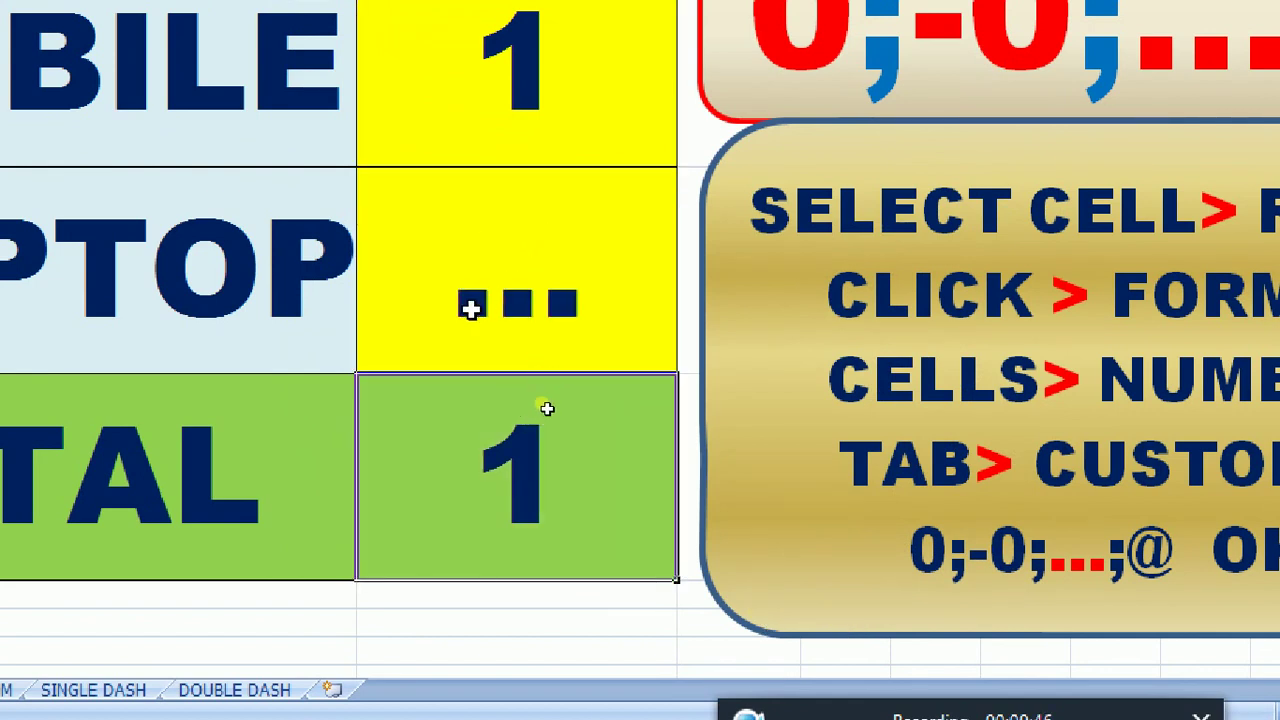
left_click(491, 89)
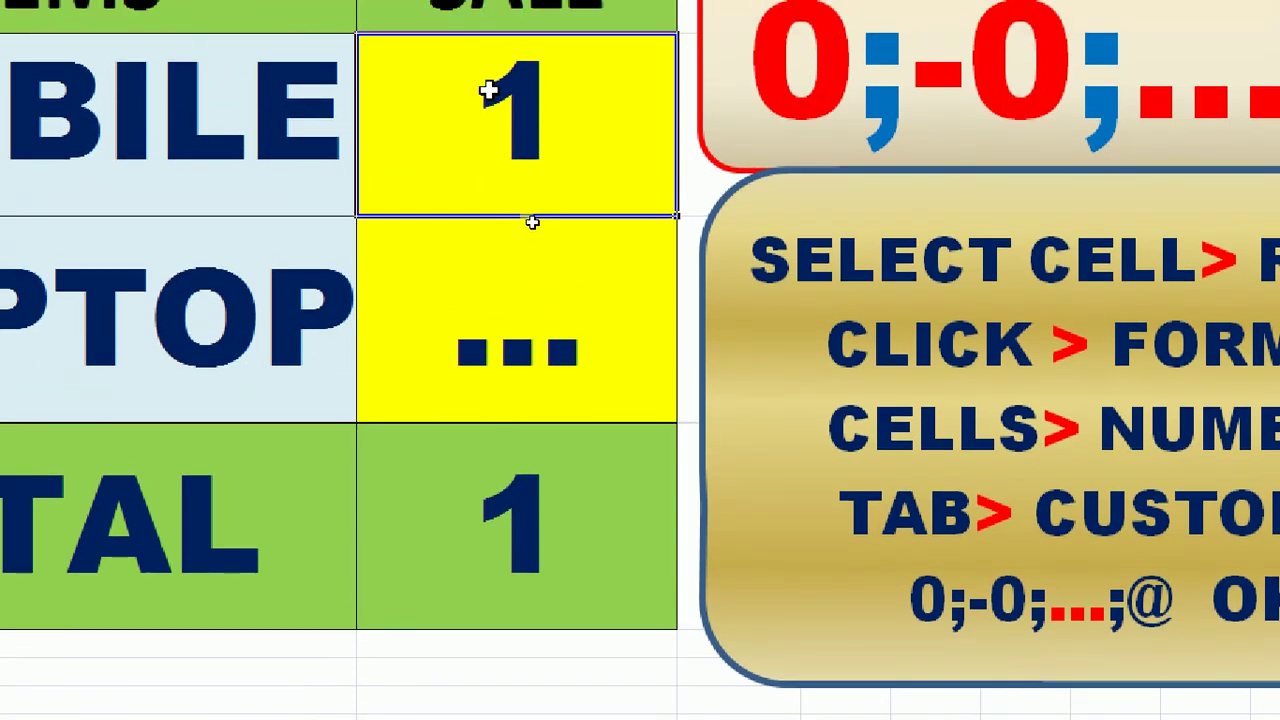
type("0")
key("Return")
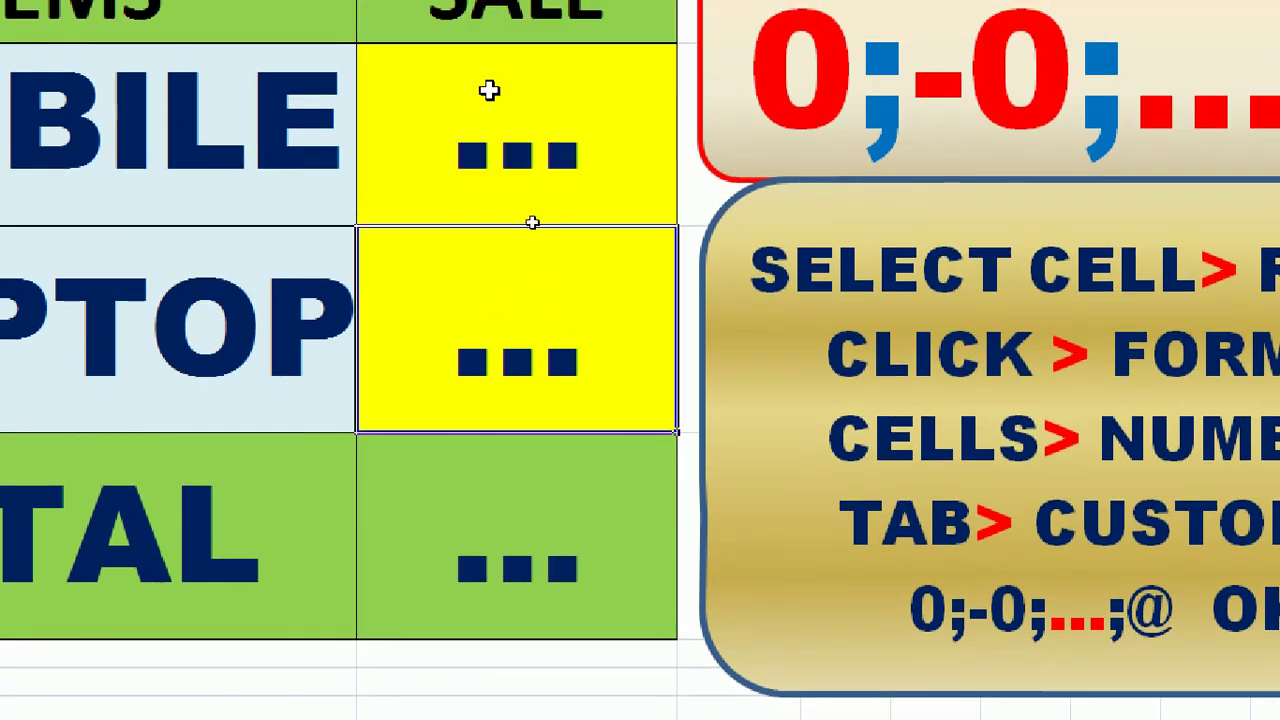
left_click(487, 158)
type("5")
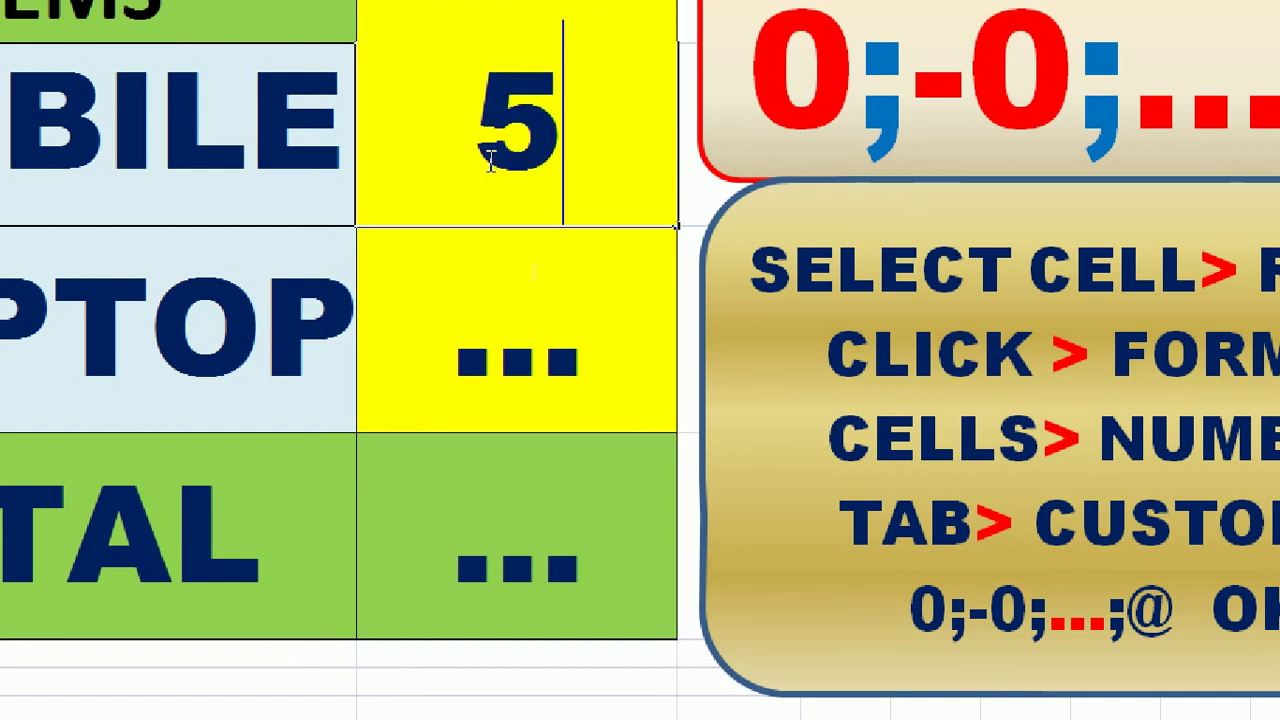
key("Return")
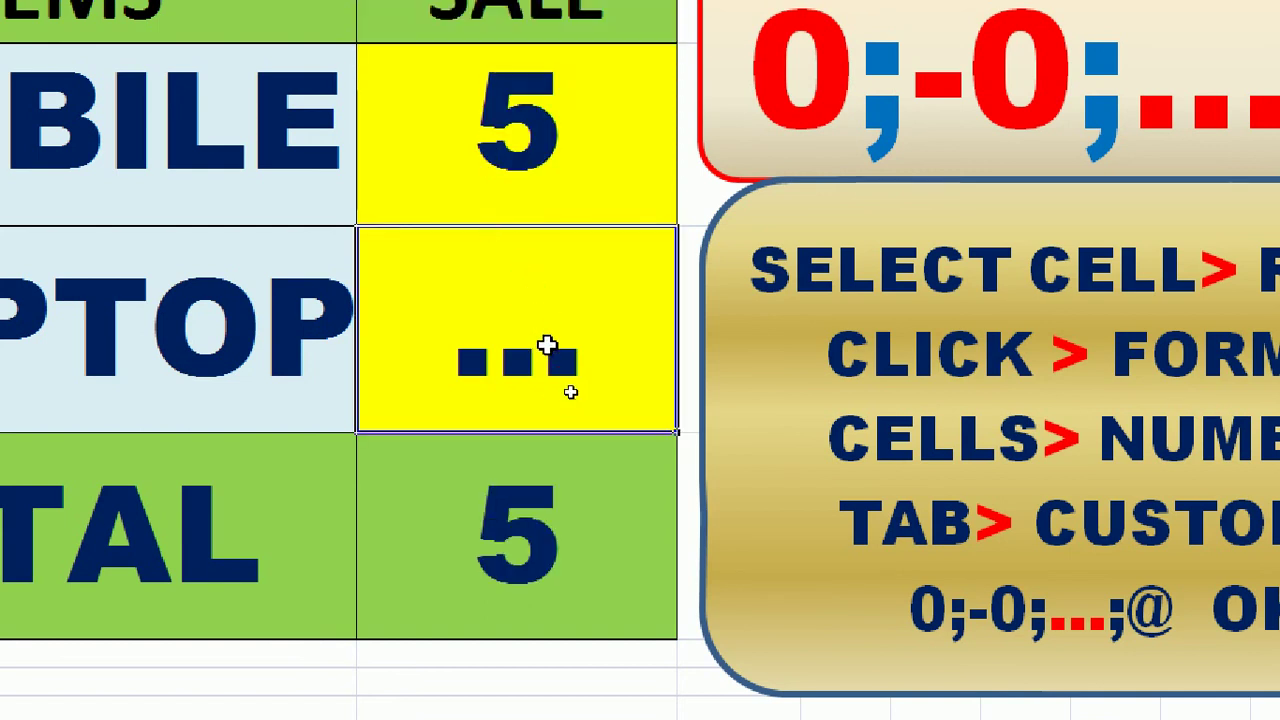
type("5")
key("Return")
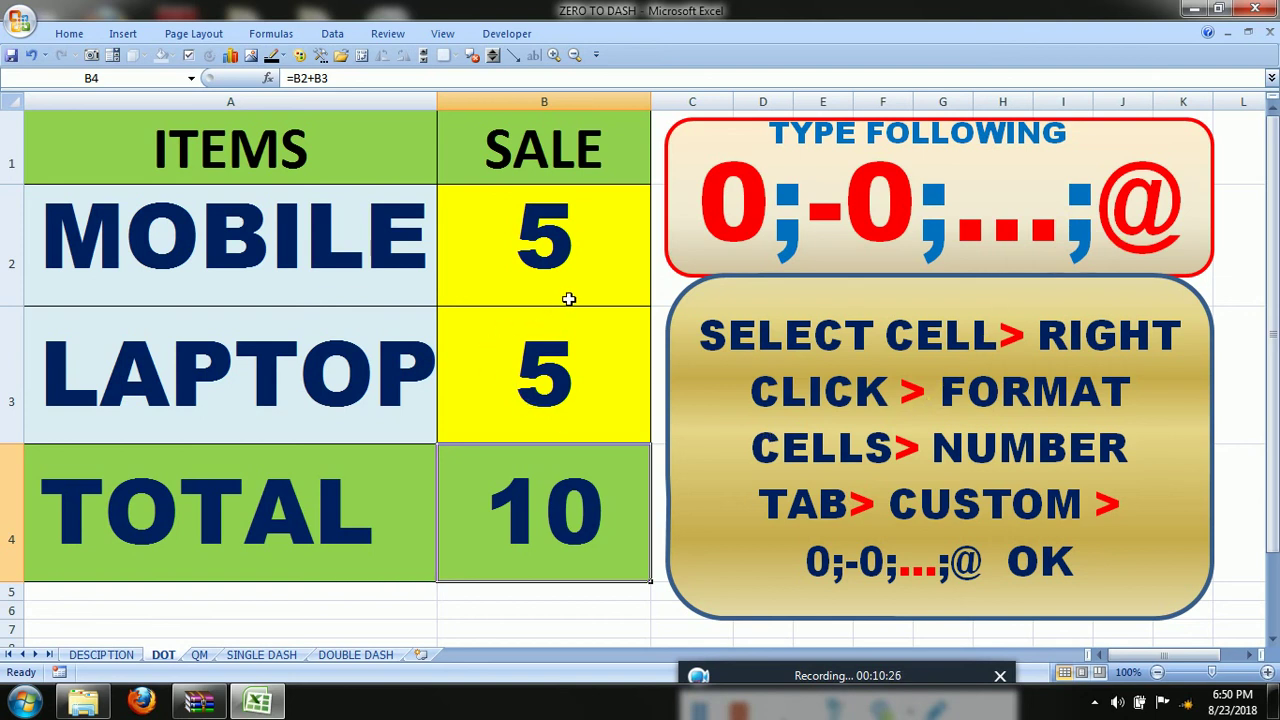
Set the MOBILE sale in B2 to 0 so it shows dots, then go to the QM sheet.
left_click(585, 274)
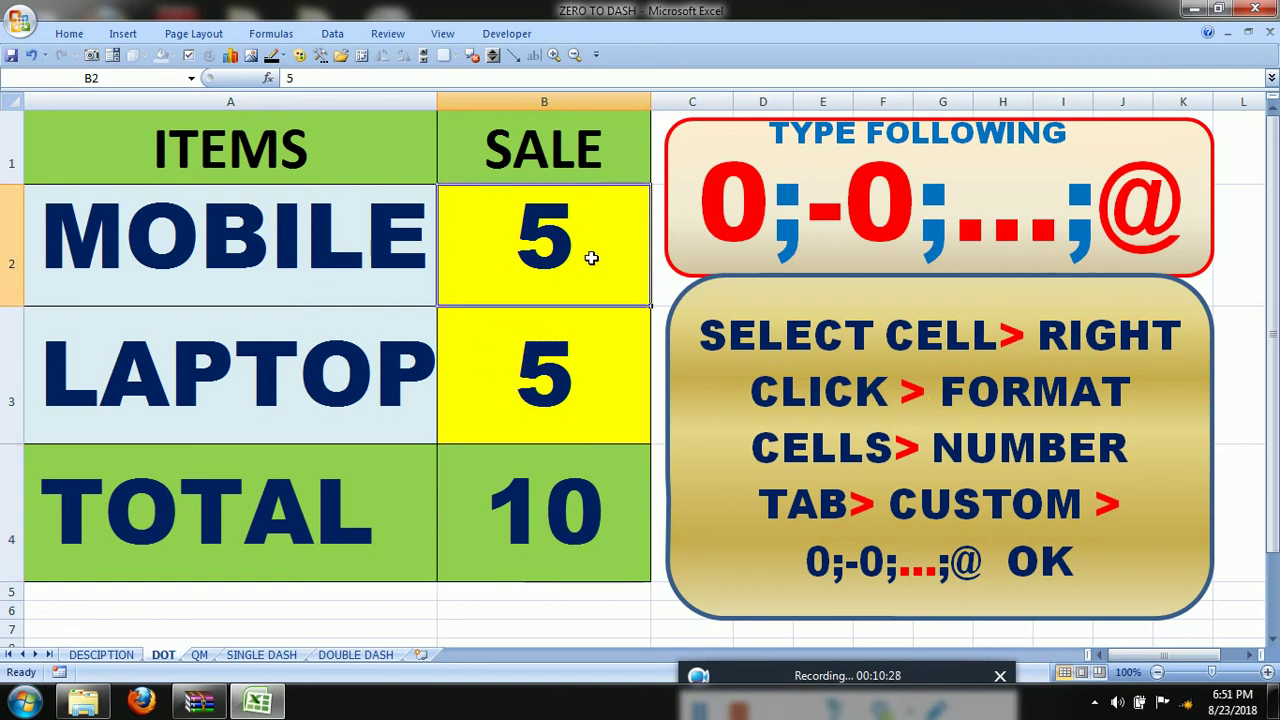
type("0")
key("Return")
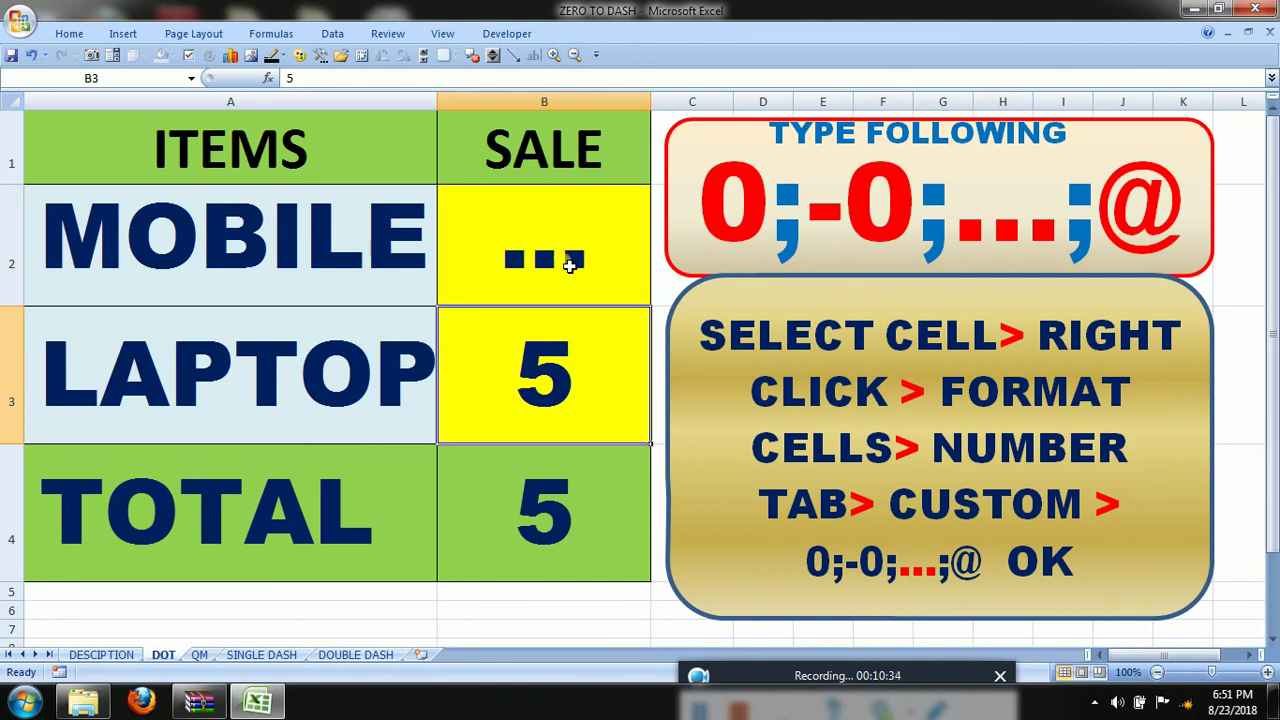
key("ctrl+Page_Down")
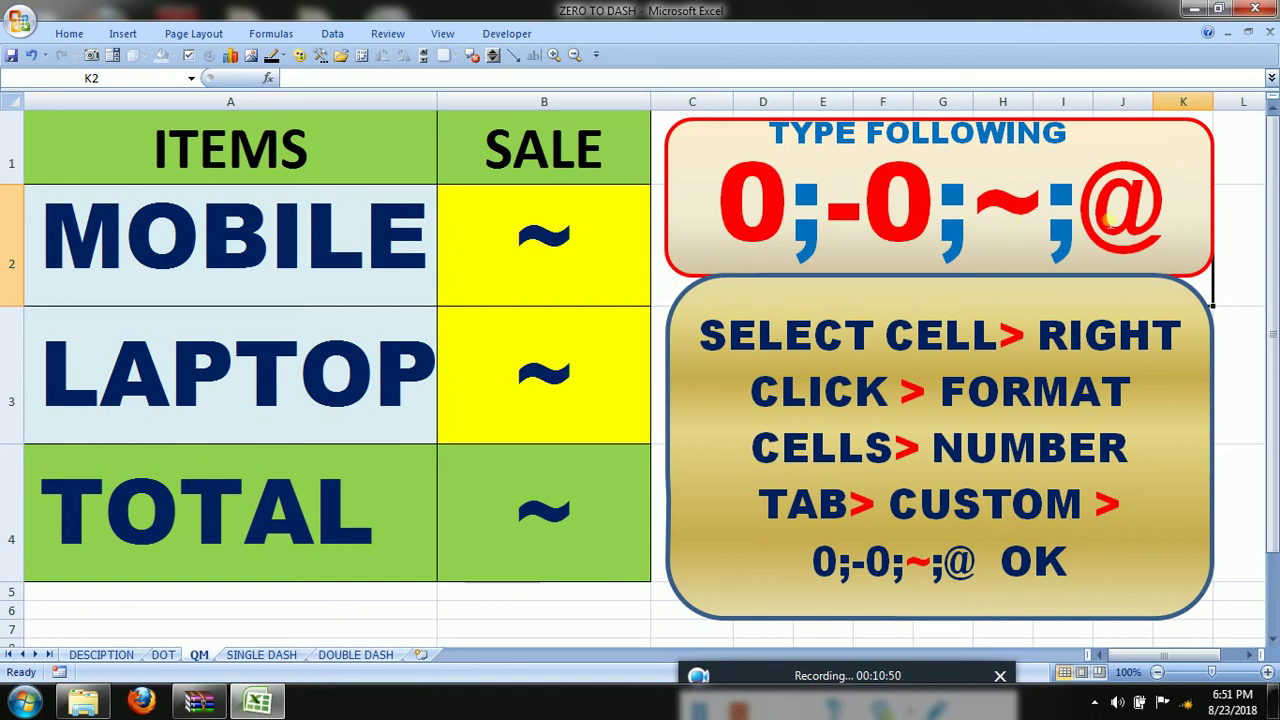
Follow the hyperlinked shape to the DESCRIPTION sheet showing the MKS64 banner.
left_click(1107, 225)
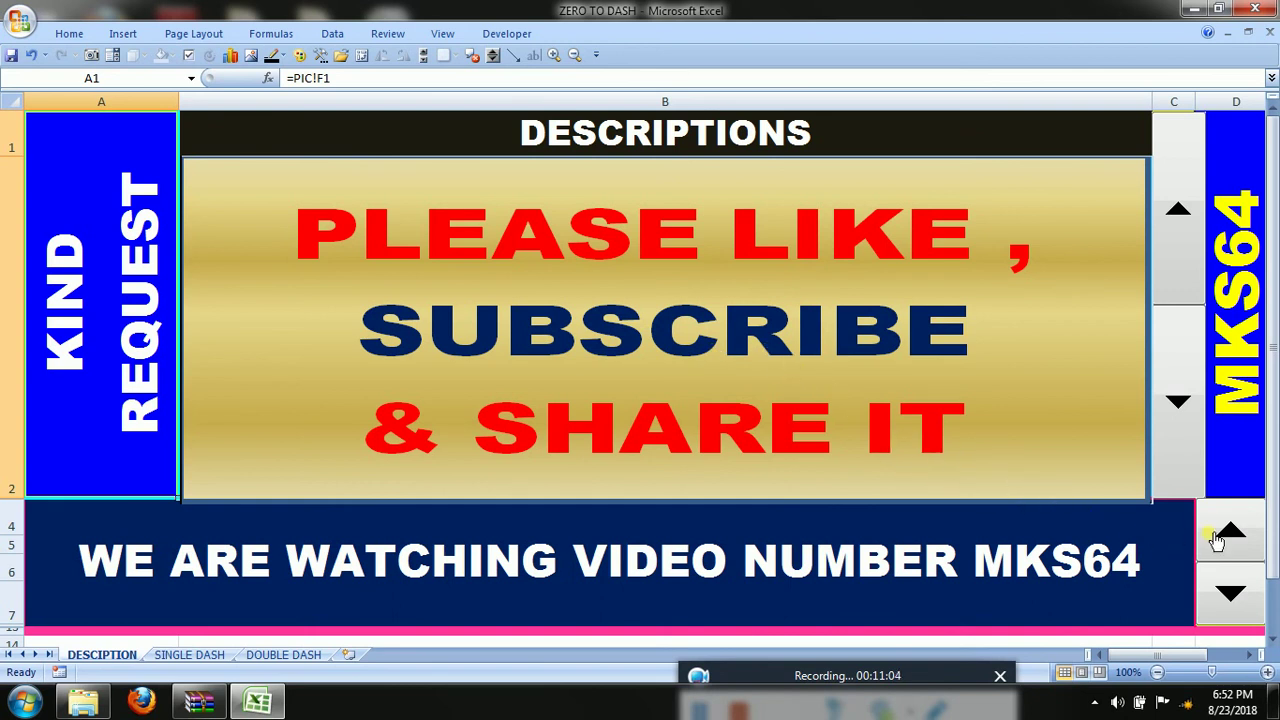
Advance the DESCRIPTION banner with its up spin button until it shows THE END.
left_click(1247, 536)
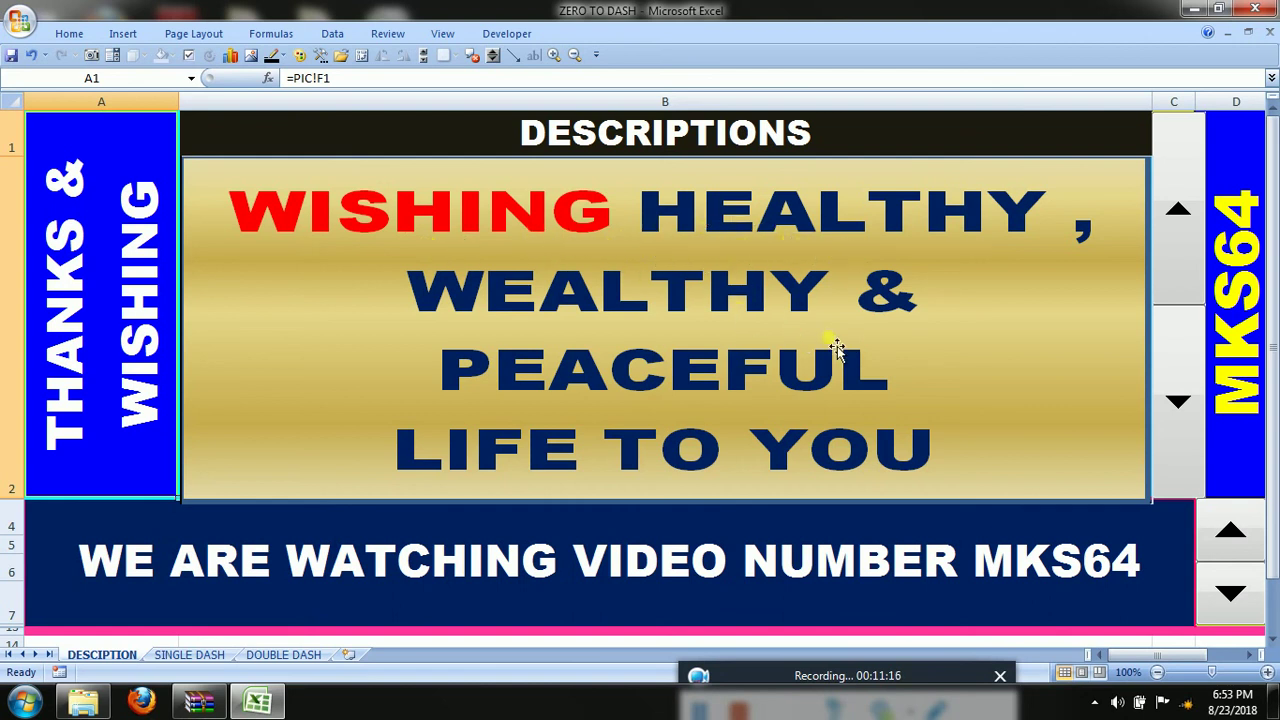
left_click(1243, 535)
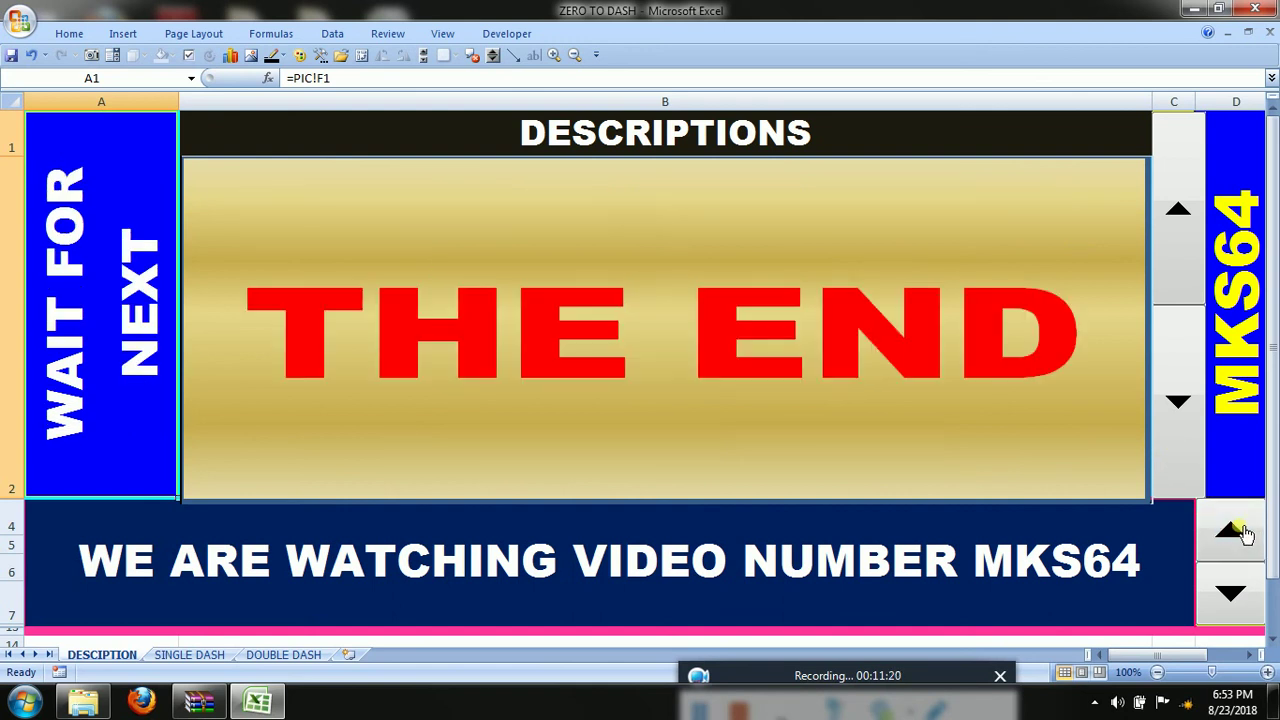